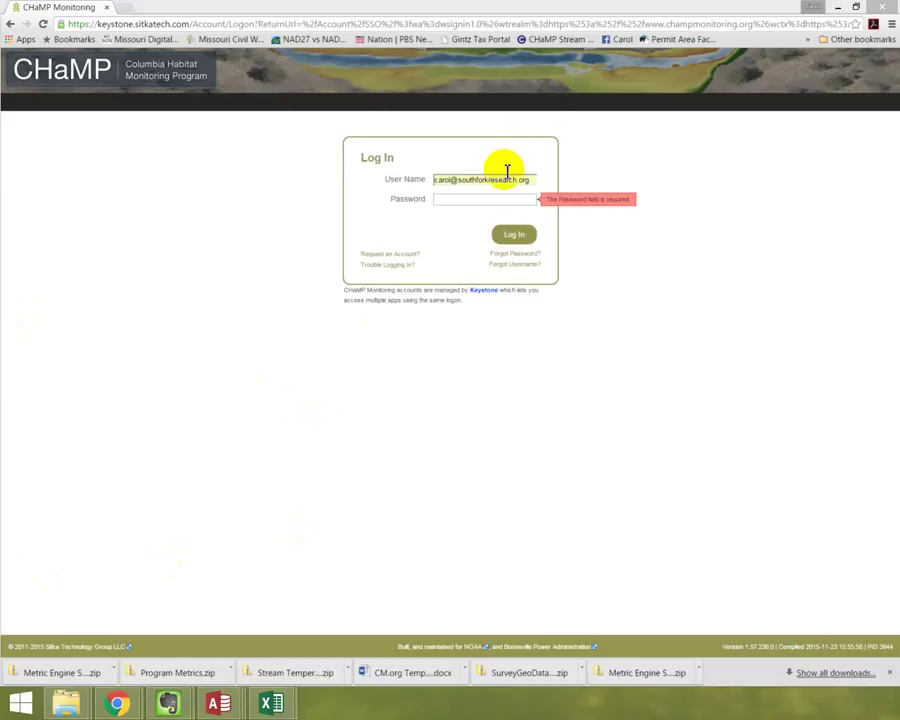
Step: Enter the account password and log in to the monitoring site
{"action": "left_click", "coordinate": [481, 199]}
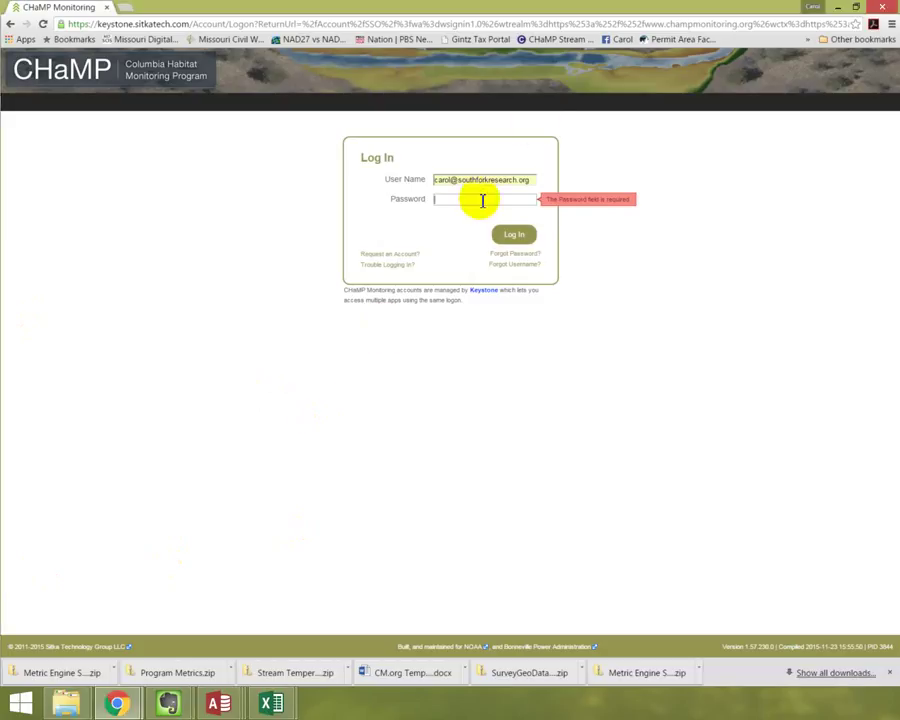
{"action": "type", "text": "•••••••"}
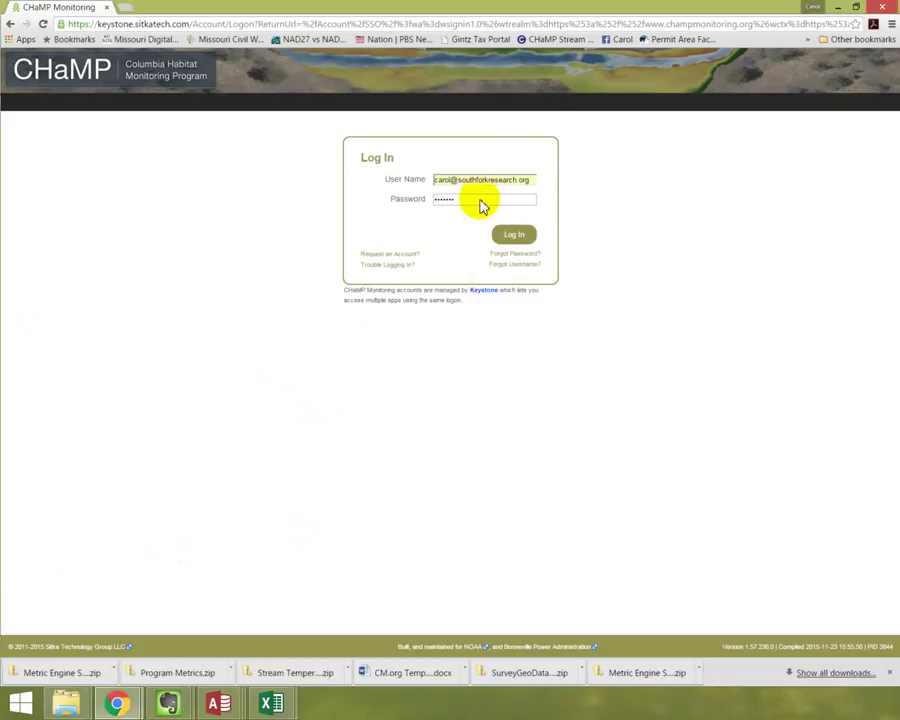
{"action": "left_click", "coordinate": [515, 236]}
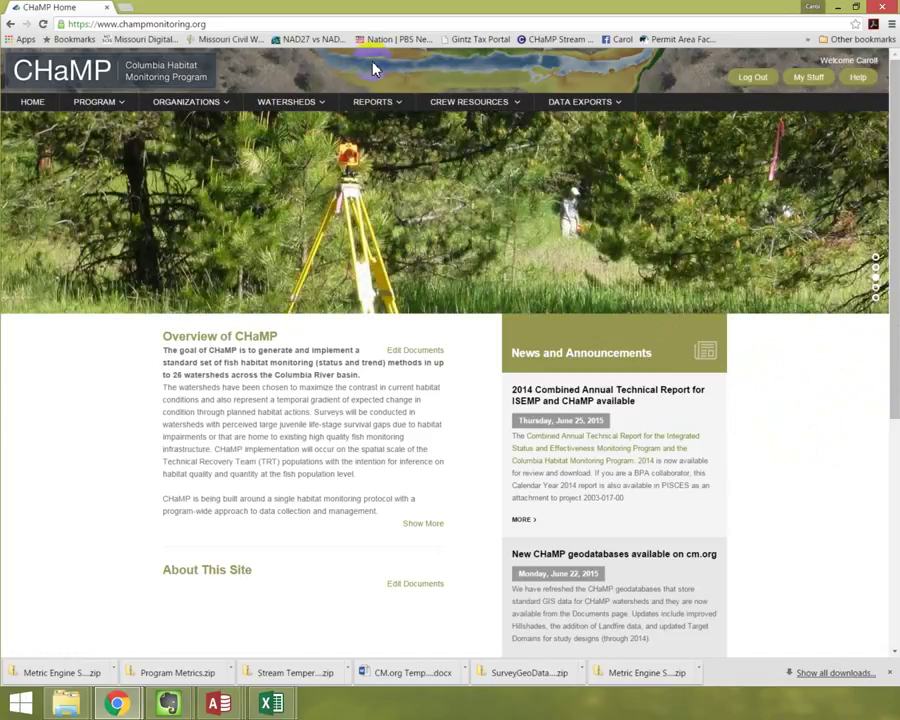
Step: Open the Metric Engine Status report for the 2015 season
{"action": "left_click", "coordinate": [398, 103]}
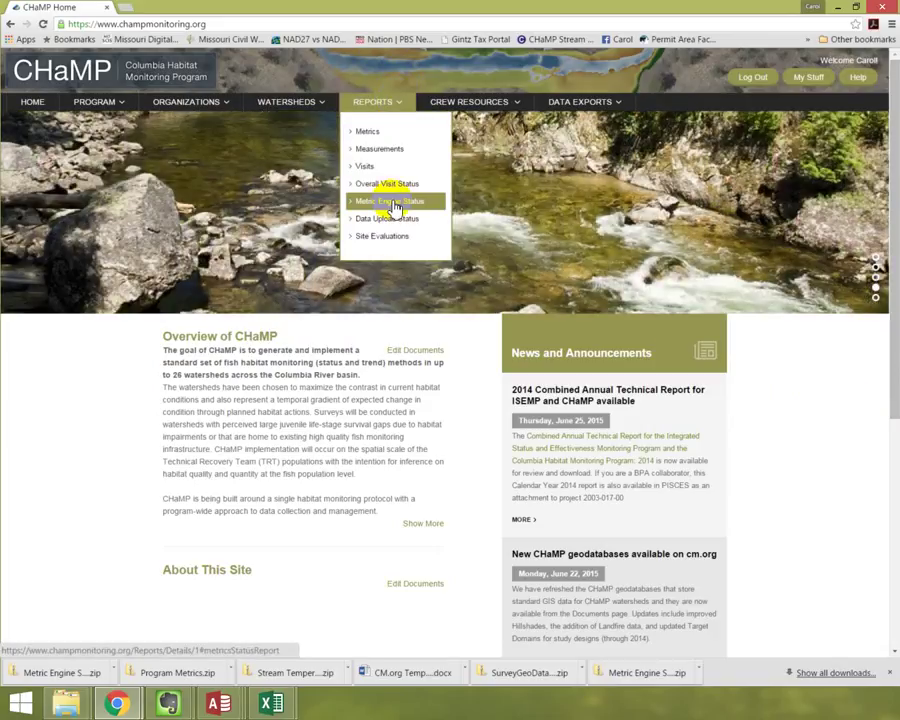
{"action": "left_click", "coordinate": [395, 206]}
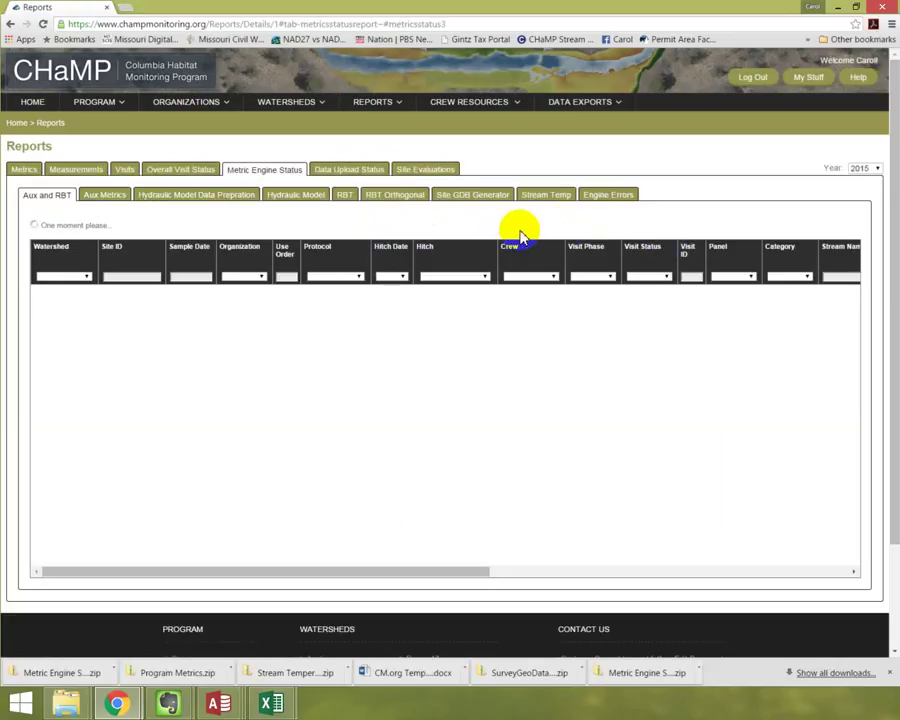
{"action": "left_click", "coordinate": [405, 250]}
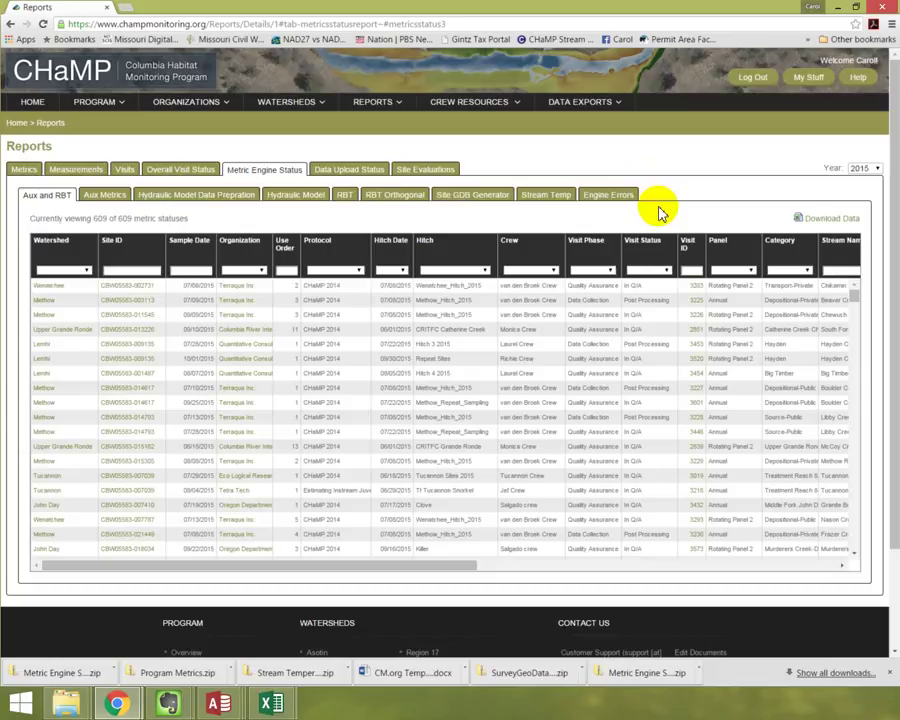
Step: Filter the RBT Orthogonal statuses to the Minam watershed and check each visit's Status value
{"action": "left_click", "coordinate": [403, 197]}
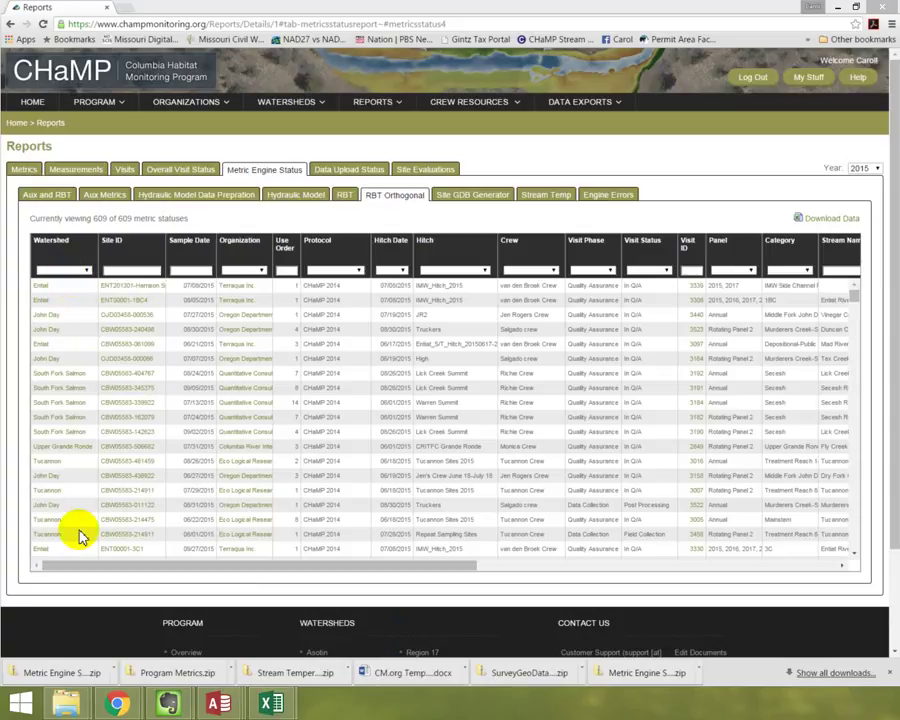
{"action": "left_click", "coordinate": [87, 271]}
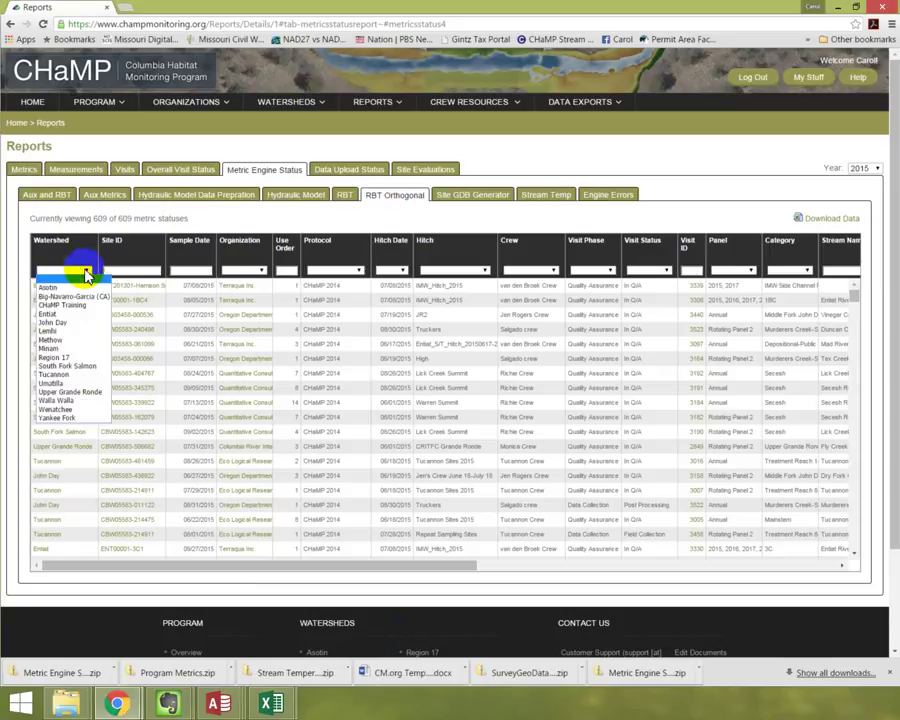
{"action": "left_click", "coordinate": [75, 348]}
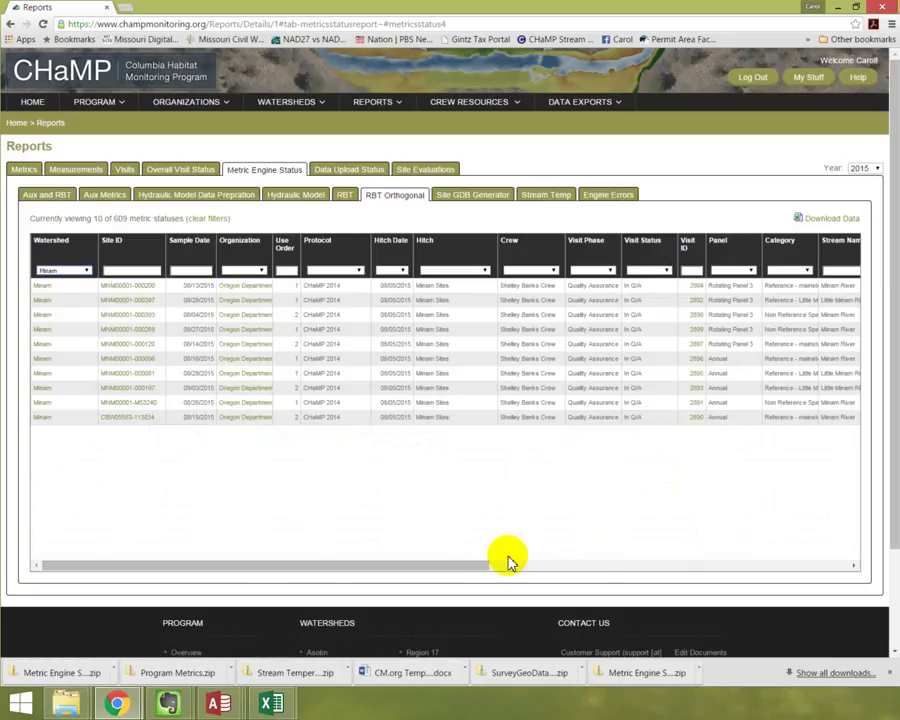
{"action": "left_click_drag", "start_coordinate": [466, 567], "coordinate": [742, 579]}
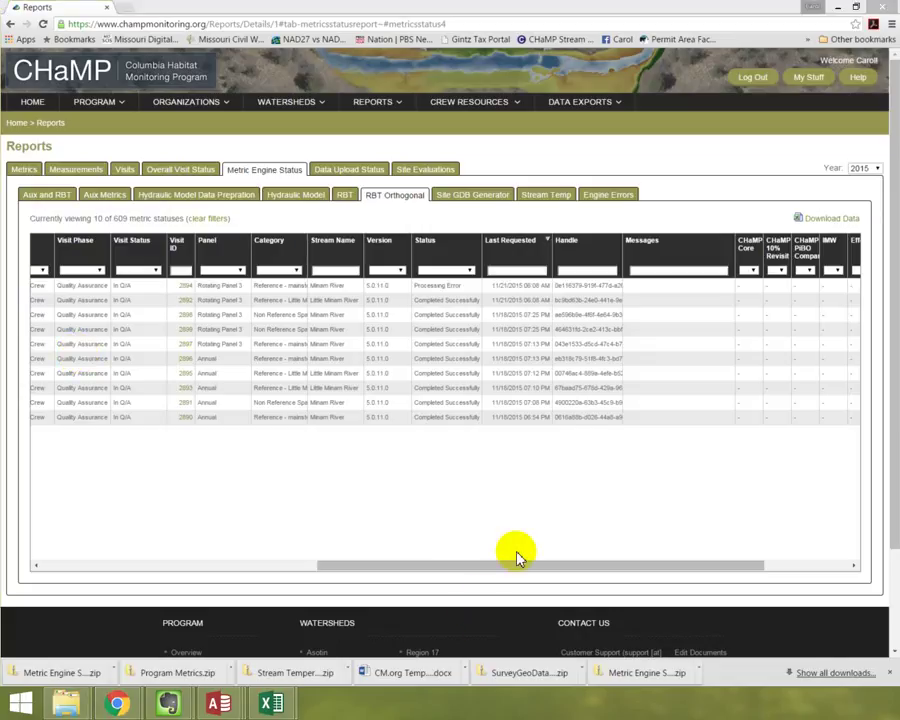
{"action": "left_click", "coordinate": [447, 285]}
Step: Show the RBT engine statuses and filter them to the Minam watershed
{"action": "left_click", "coordinate": [346, 197]}
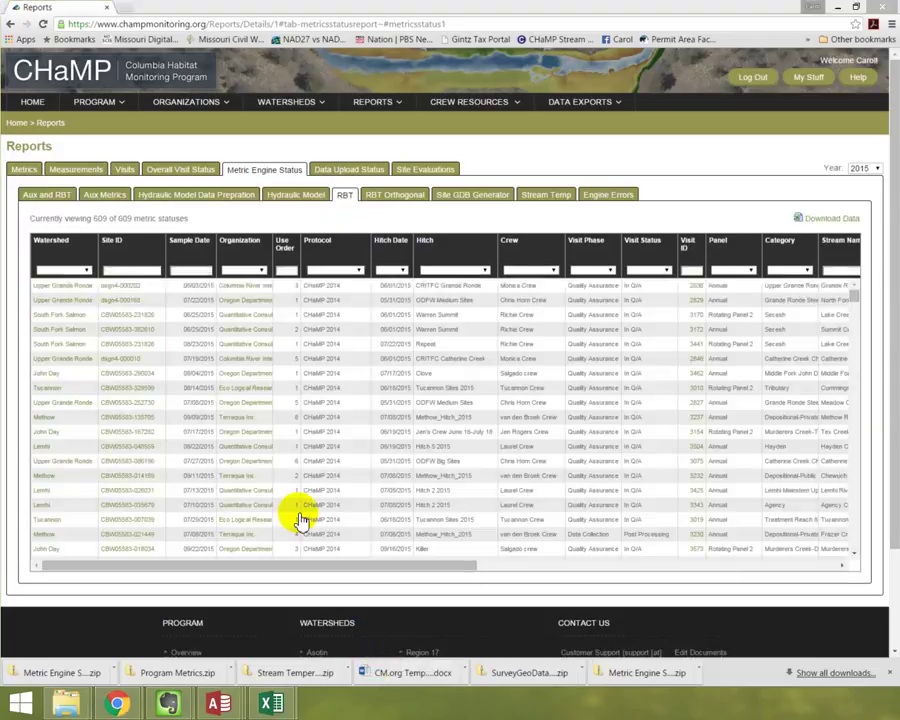
{"action": "left_click", "coordinate": [88, 272]}
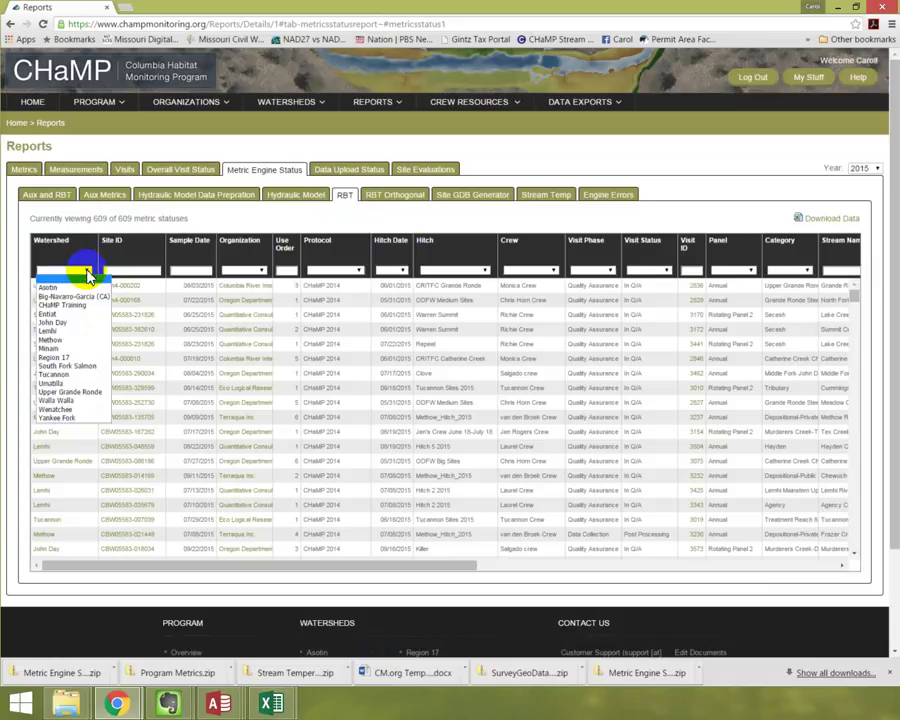
{"action": "left_click", "coordinate": [40, 348]}
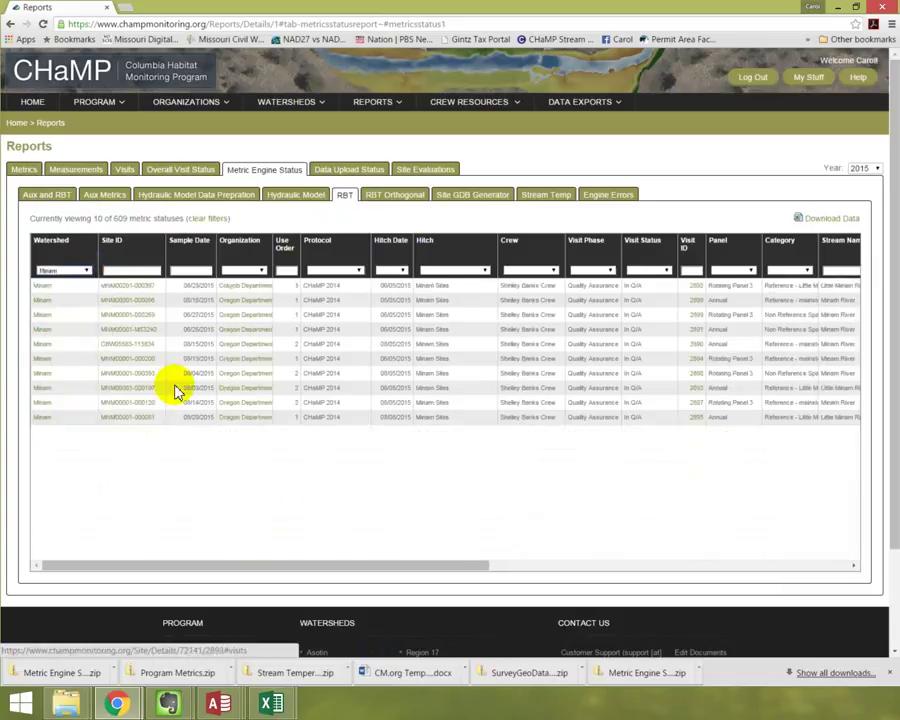
Step: Filter the RBT statuses to Visit ID 2892 and check its status and messages
{"action": "left_click", "coordinate": [695, 270]}
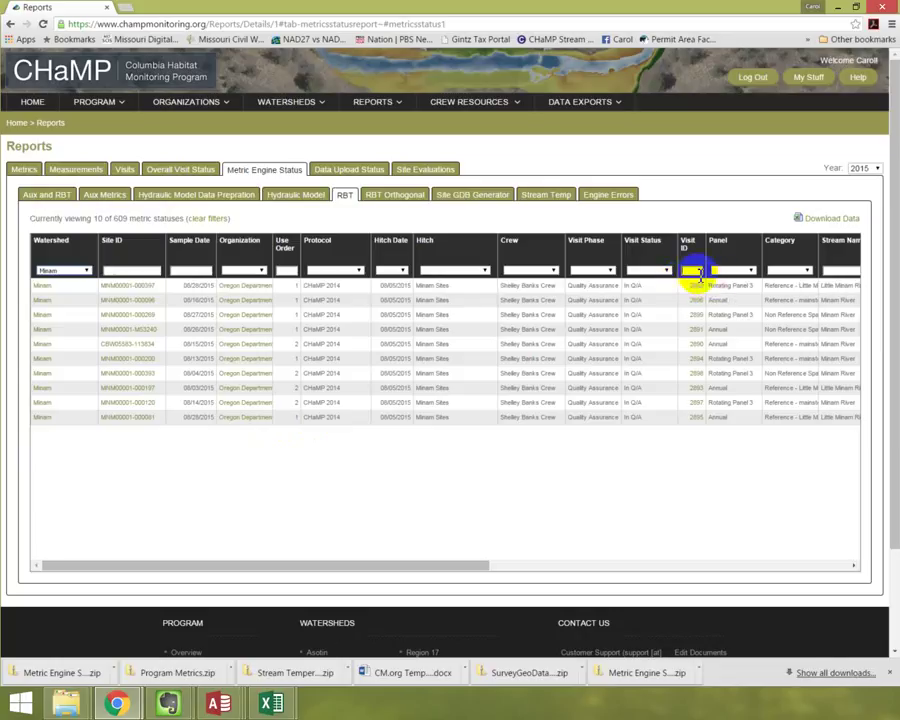
{"action": "type", "text": "2892"}
{"action": "key", "text": "Return"}
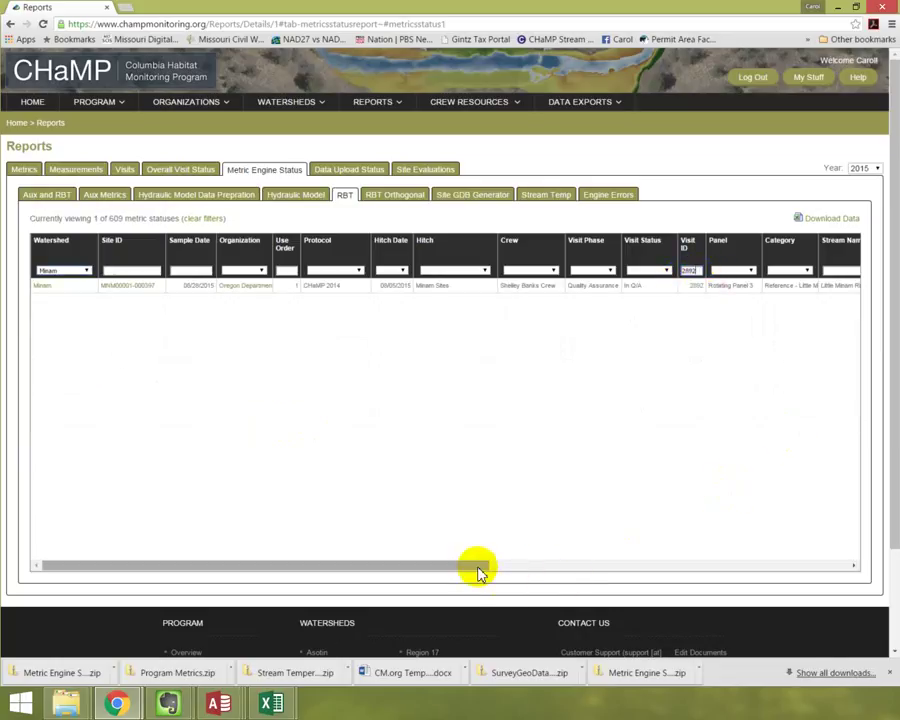
{"action": "left_click_drag", "start_coordinate": [462, 575], "coordinate": [693, 548]}
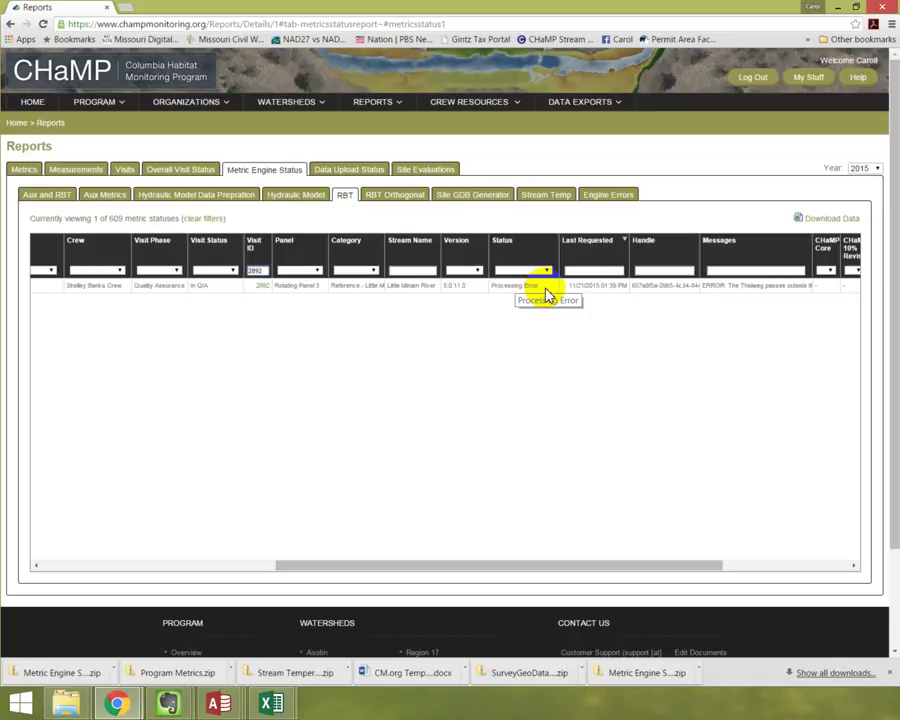
Step: Change the Visit ID filter on the RBT statuses to 2898
{"action": "key", "text": "ctrl+a"}
{"action": "type", "text": "289"}
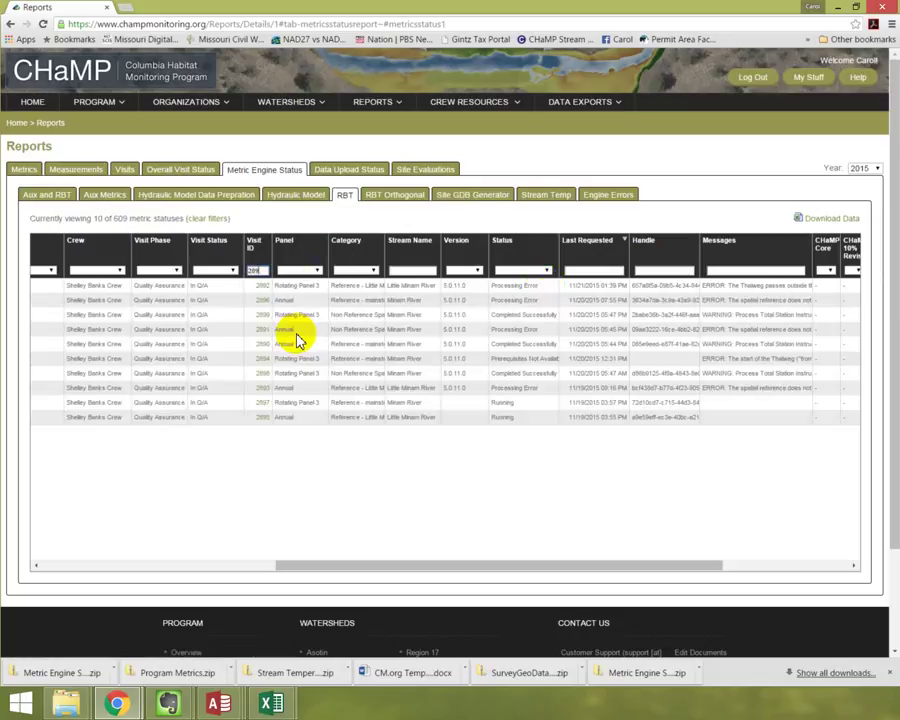
{"action": "type", "text": "8"}
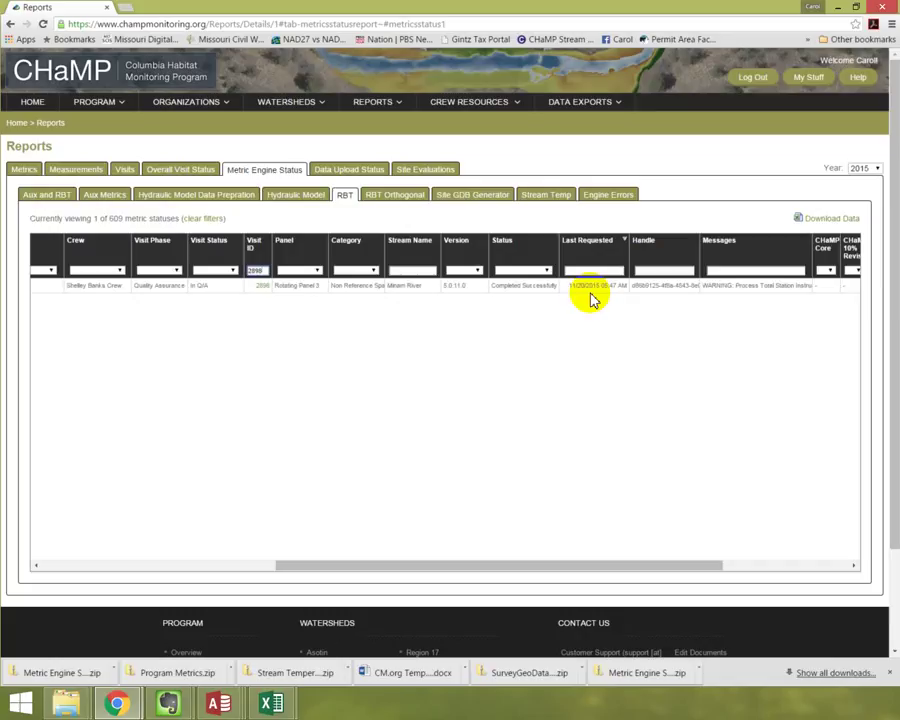
Step: Examine the Last Requested date and the full Messages text for visit 2898
{"action": "triple_click", "coordinate": [586, 241]}
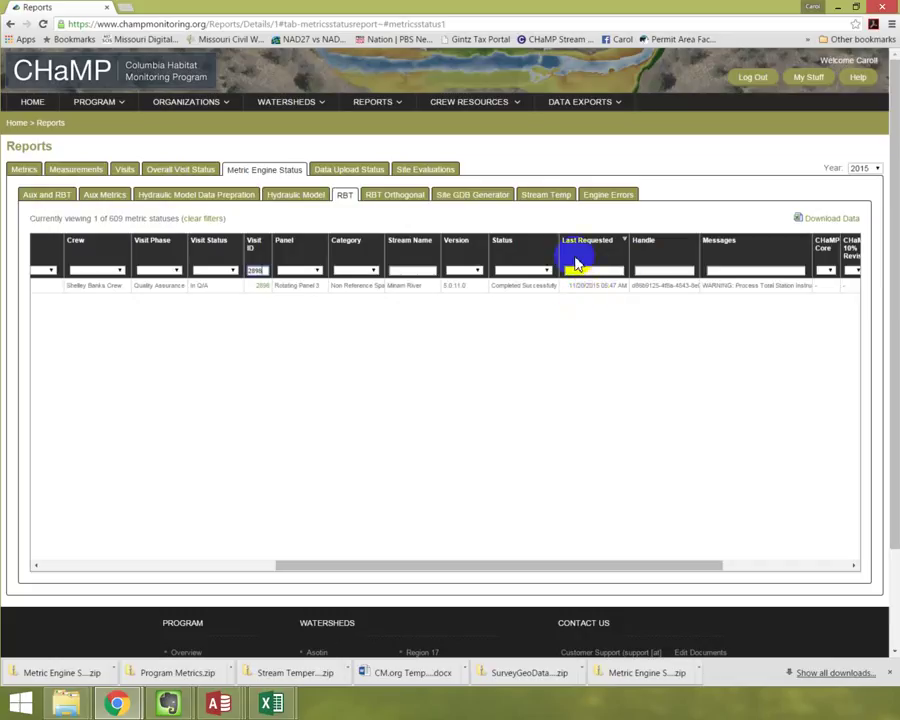
{"action": "double_click", "coordinate": [598, 288]}
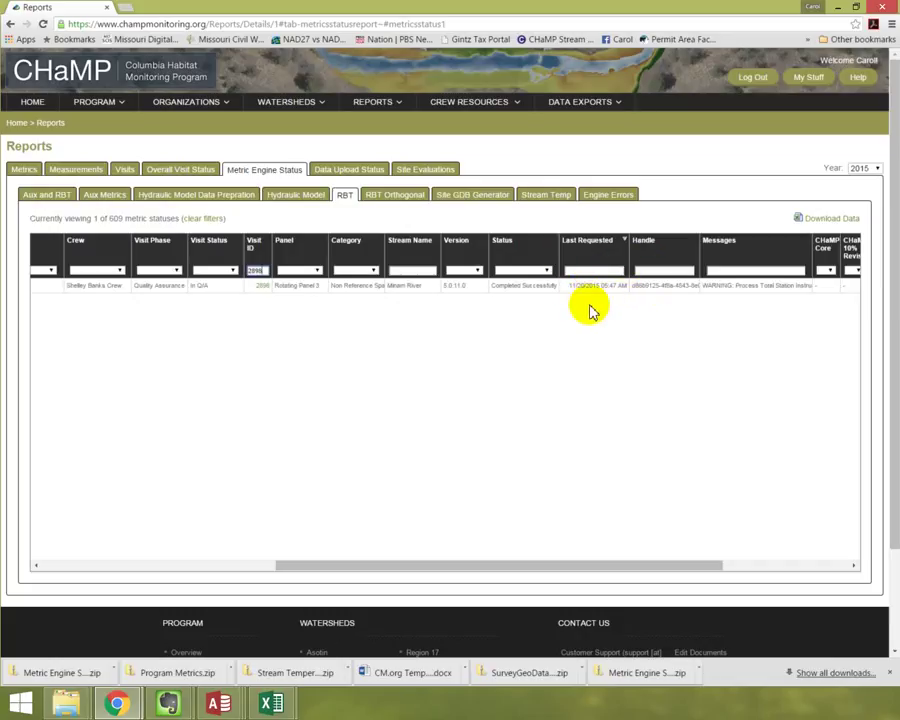
{"action": "left_click", "coordinate": [568, 263]}
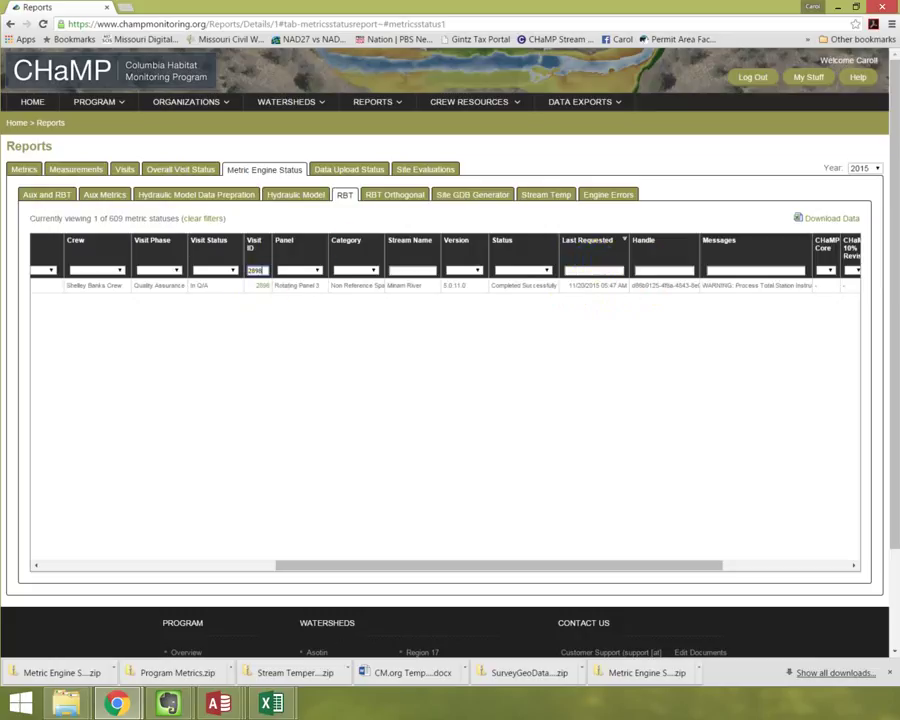
{"action": "left_click", "coordinate": [390, 667]}
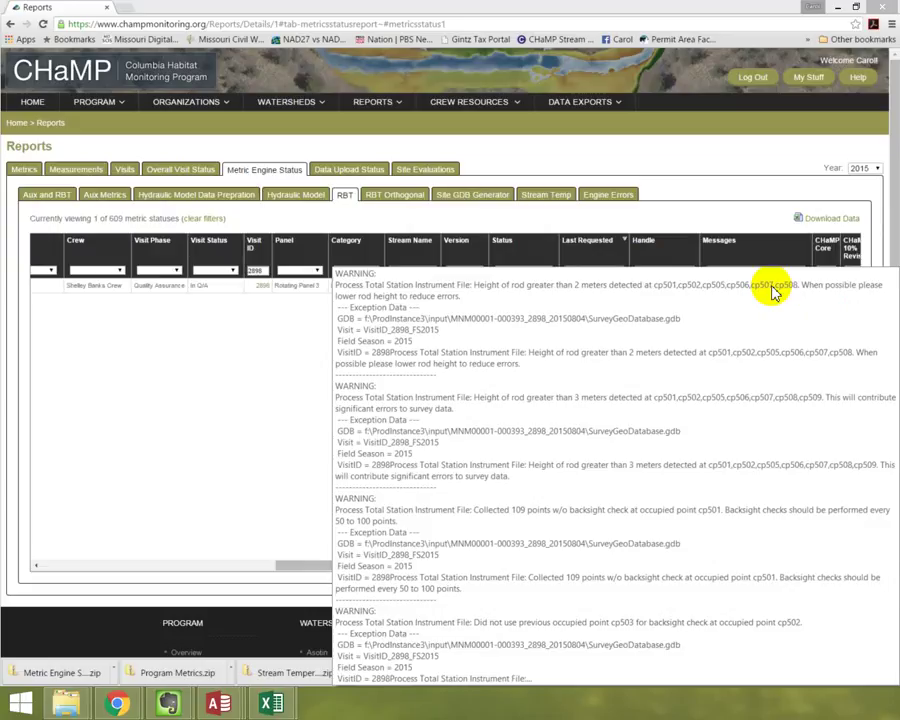
{"action": "left_click", "coordinate": [773, 290]}
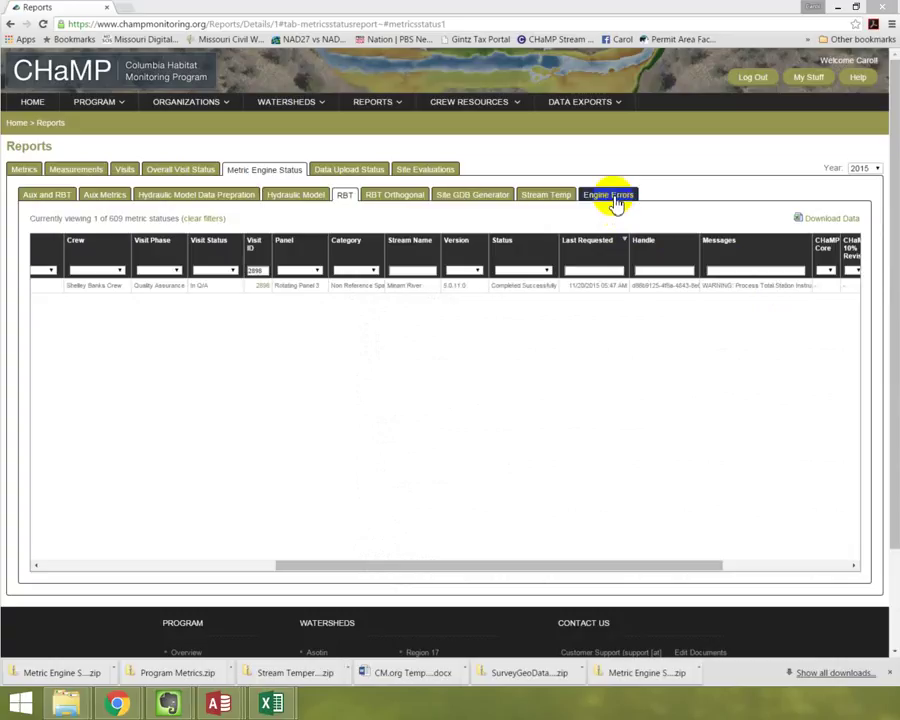
Step: Show the Engine Errors list and filter it to the Minam watershed
{"action": "left_click", "coordinate": [612, 197]}
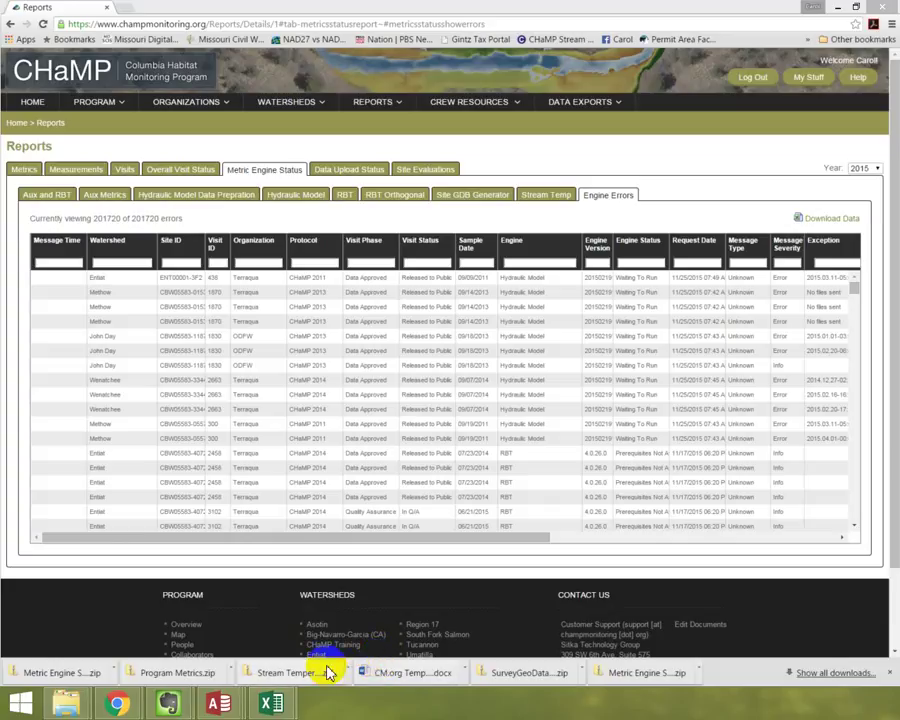
{"action": "left_click", "coordinate": [121, 263]}
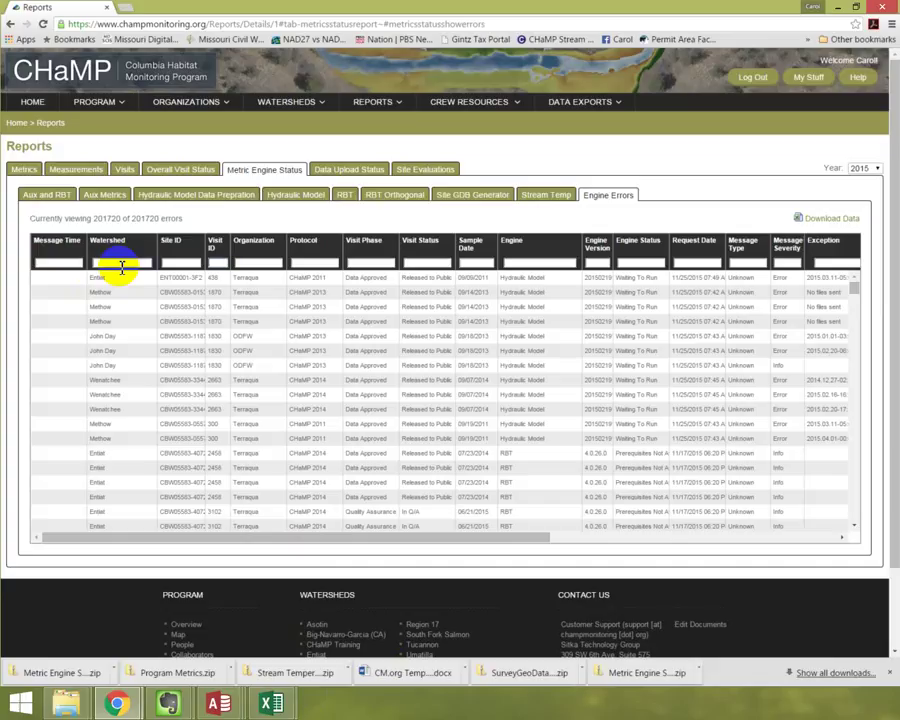
{"action": "type", "text": "Me"}
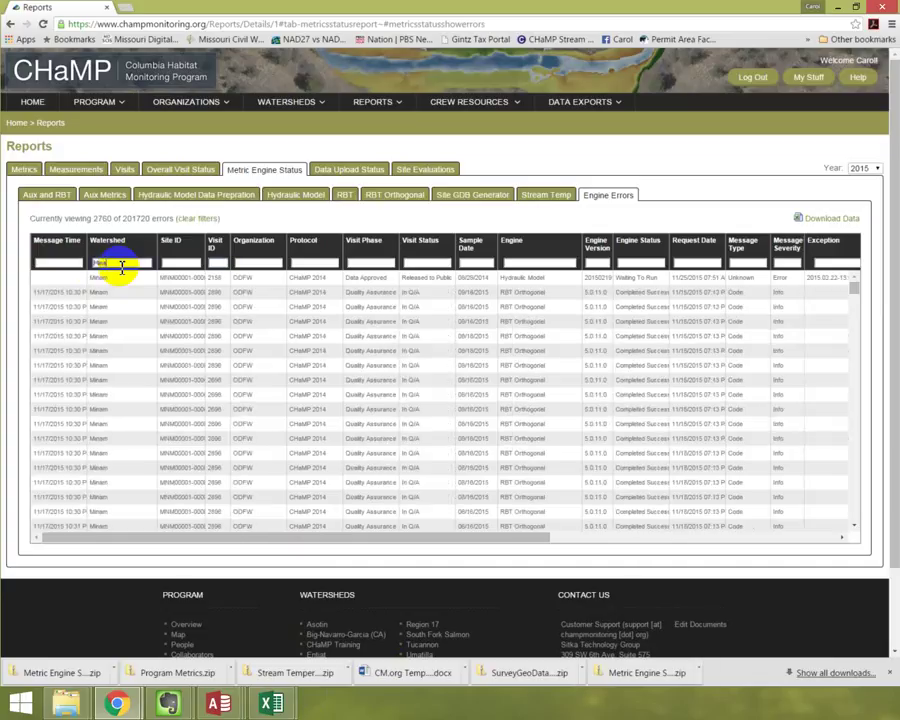
{"action": "type", "text": "m"}
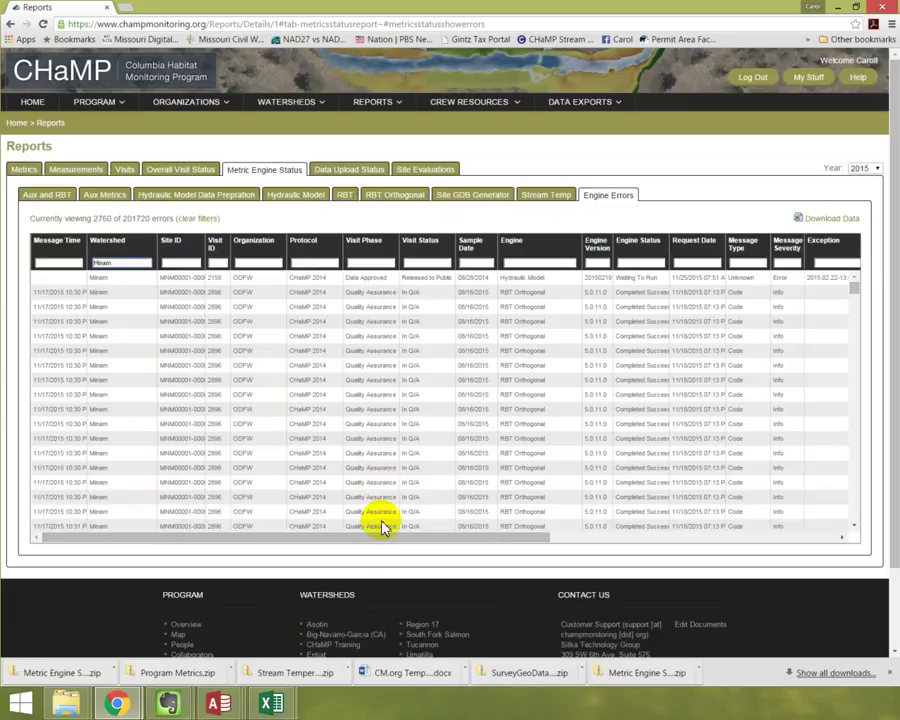
Step: Look over the exceptions and descriptions of the Minam engine errors and narrow the list to Visit ID 2898
{"action": "left_click_drag", "start_coordinate": [388, 541], "coordinate": [553, 526]}
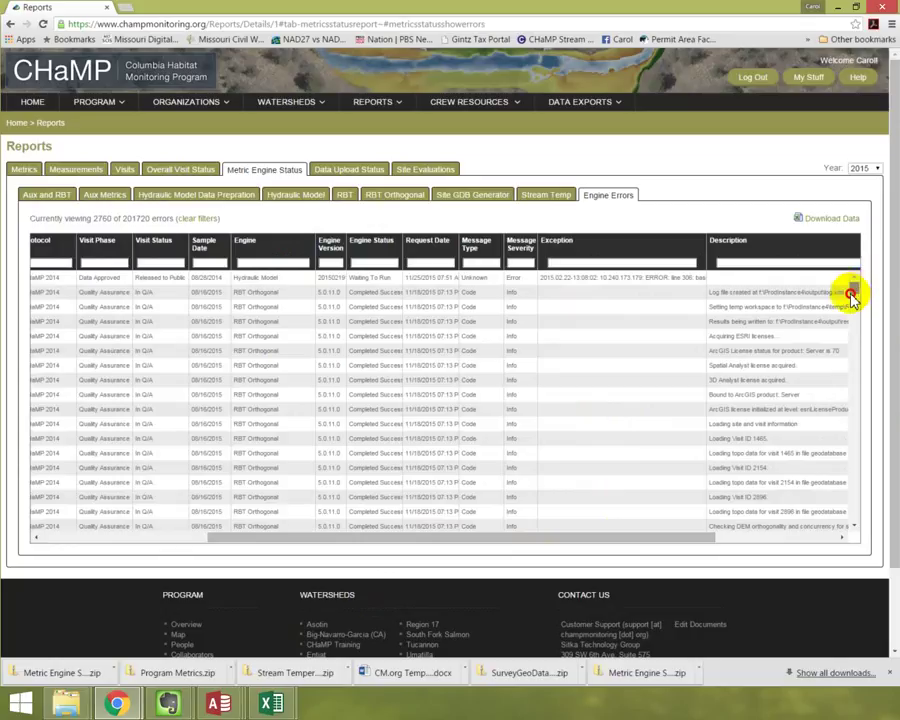
{"action": "mouse_move", "coordinate": [854, 289]}
{"action": "left_mouse_down"}
{"action": "mouse_move", "coordinate": [845, 308]}
{"action": "mouse_move", "coordinate": [846, 398]}
{"action": "left_mouse_up"}
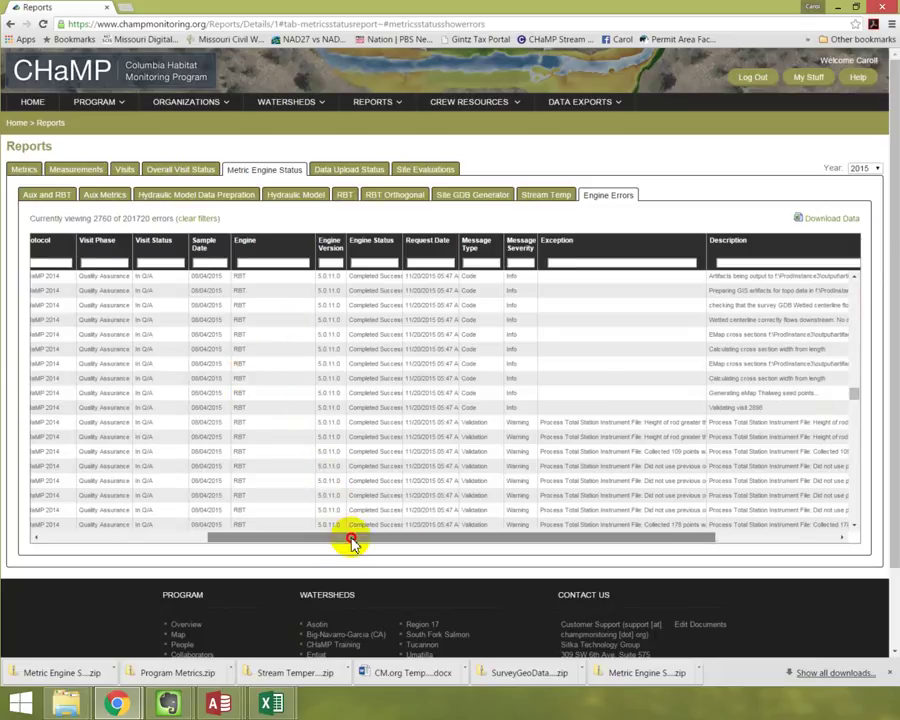
{"action": "left_click_drag", "start_coordinate": [351, 539], "coordinate": [151, 532]}
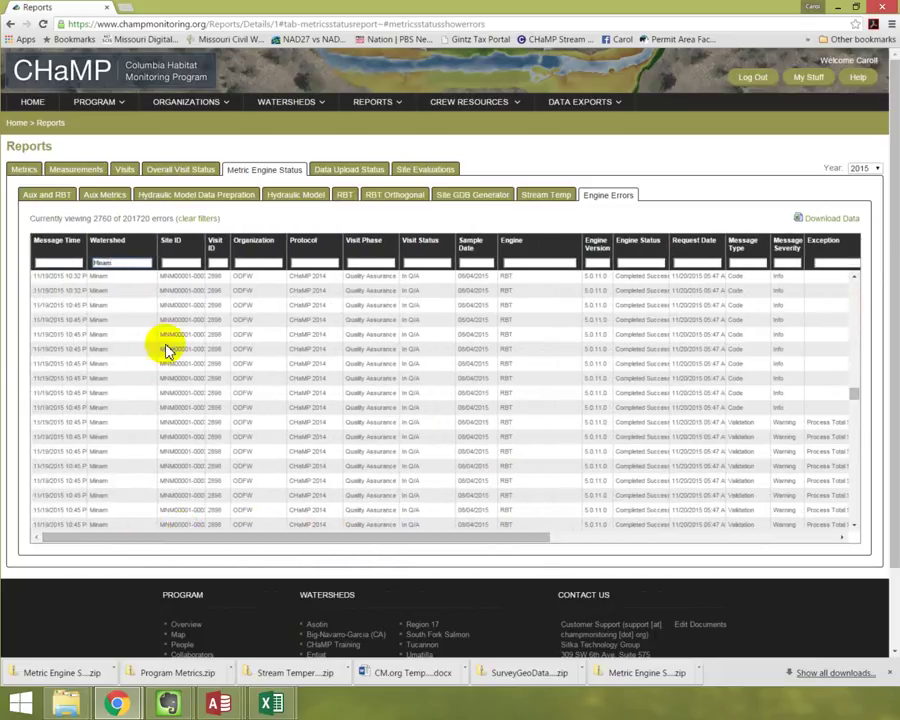
{"action": "left_click", "coordinate": [217, 262]}
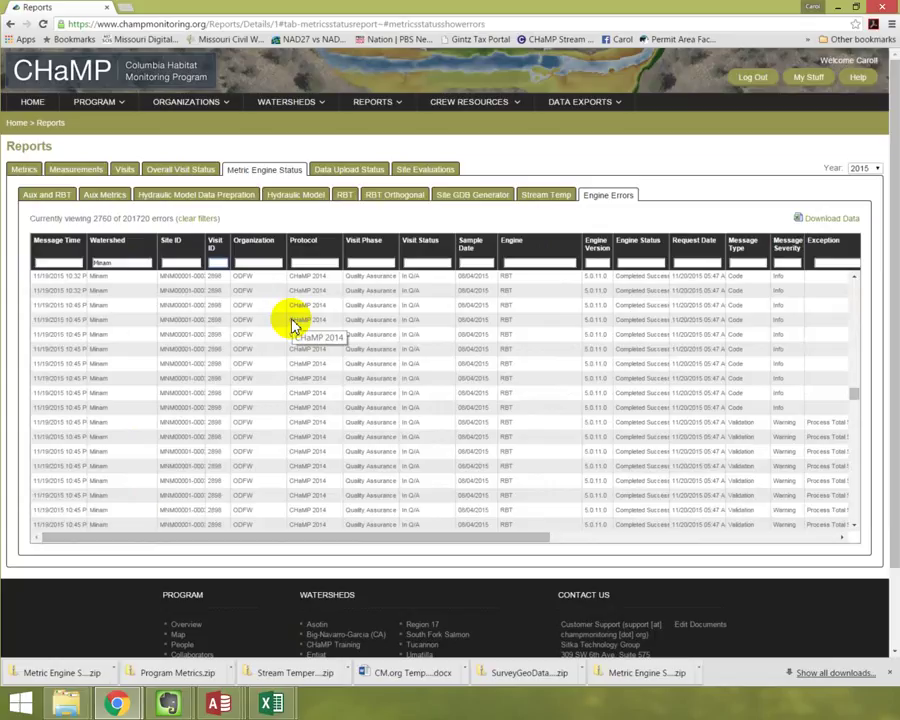
{"action": "type", "text": "2898"}
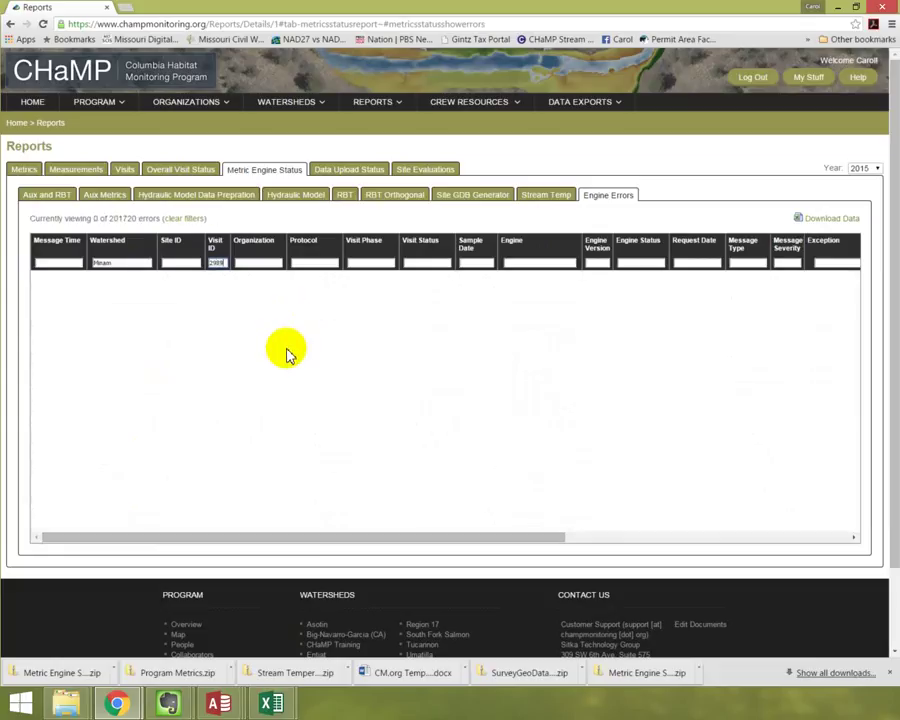
{"action": "key", "text": "BackSpace"}
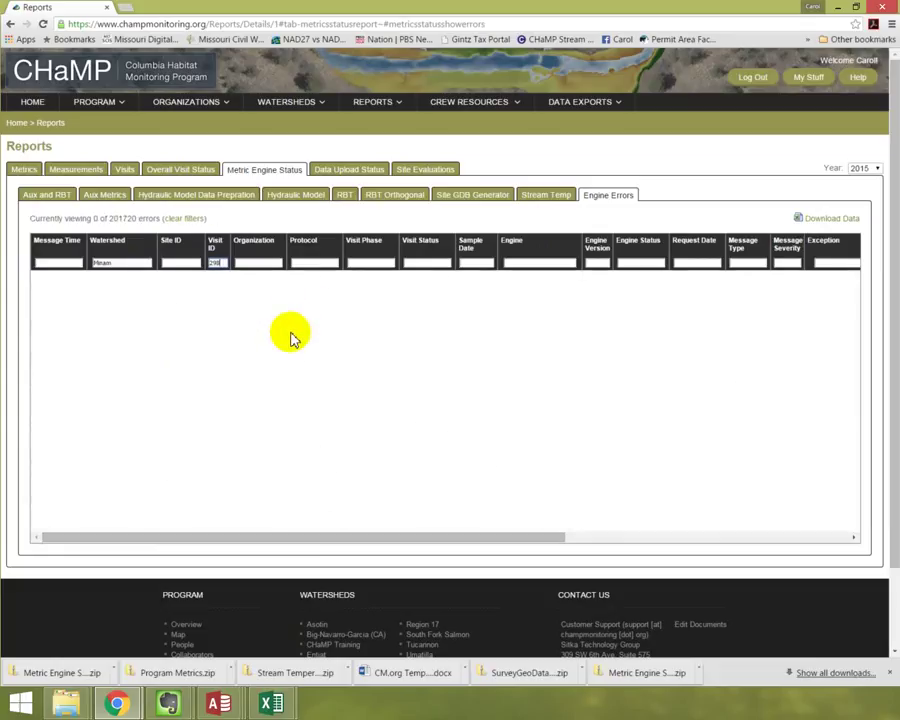
{"action": "key", "text": "BackSpace"}
{"action": "key", "text": "BackSpace"}
{"action": "type", "text": "896"}
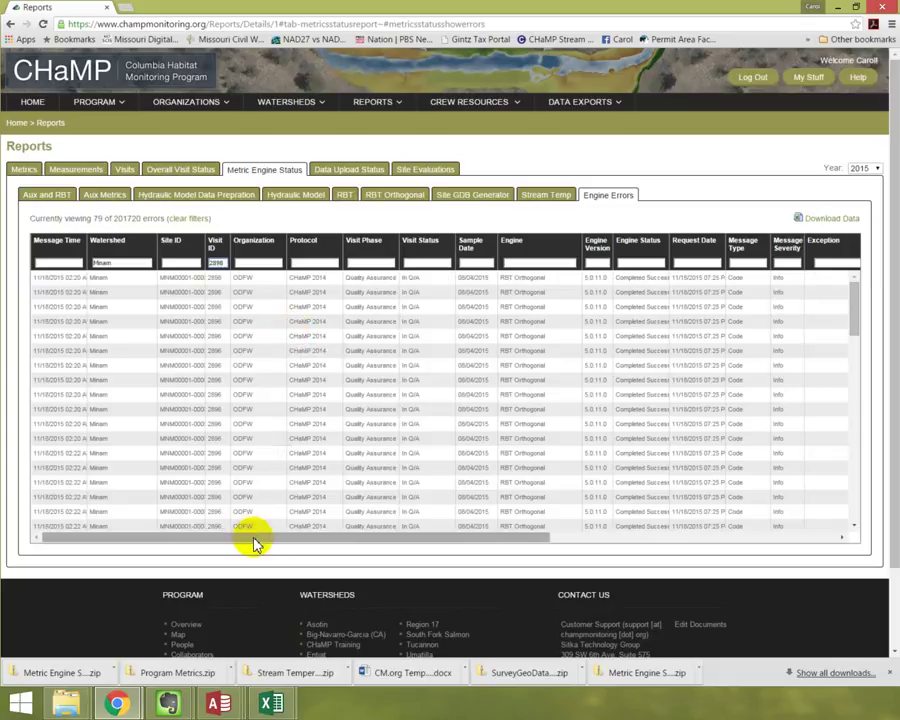
{"action": "left_click_drag", "start_coordinate": [254, 537], "coordinate": [259, 541]}
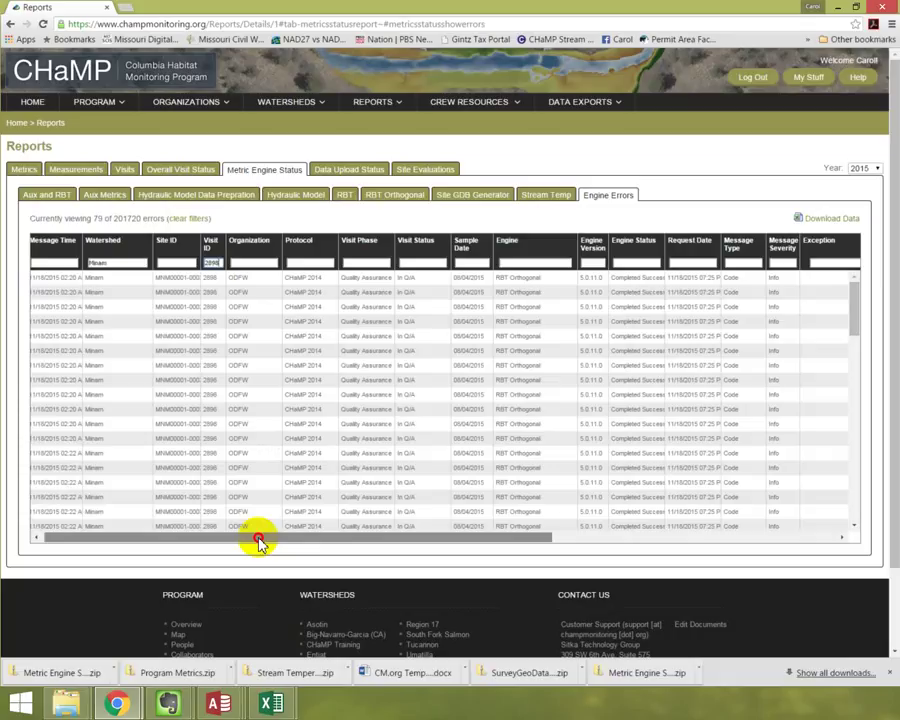
Step: Sort the engine errors of visit 2898 by Request Date and look through the RBT Orthogonal and RBT messages
{"action": "left_click_drag", "start_coordinate": [258, 541], "coordinate": [414, 520]}
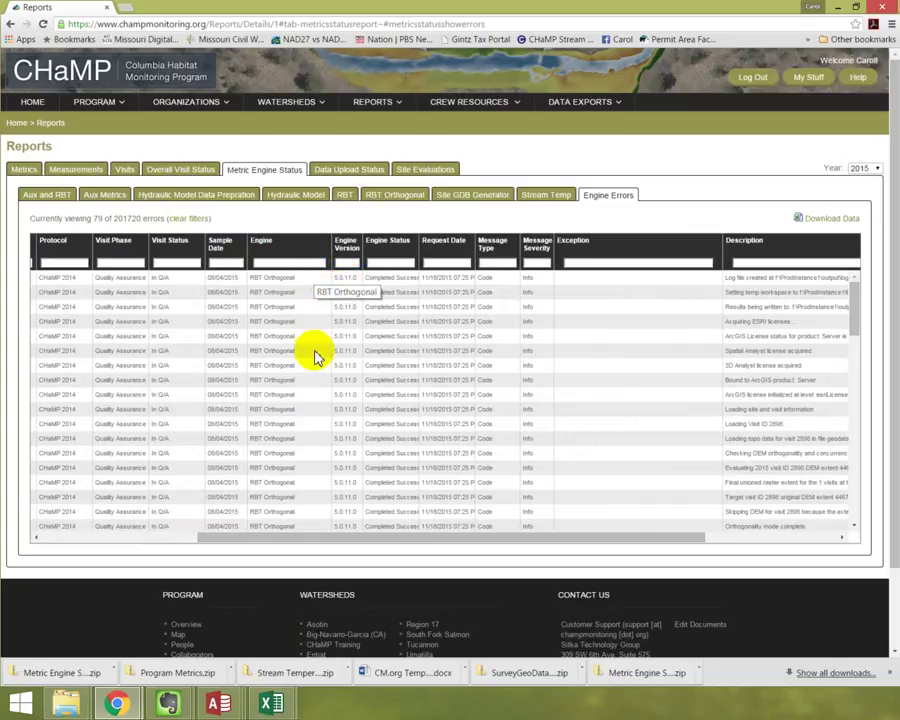
{"action": "left_click_drag", "start_coordinate": [315, 438], "coordinate": [370, 458]}
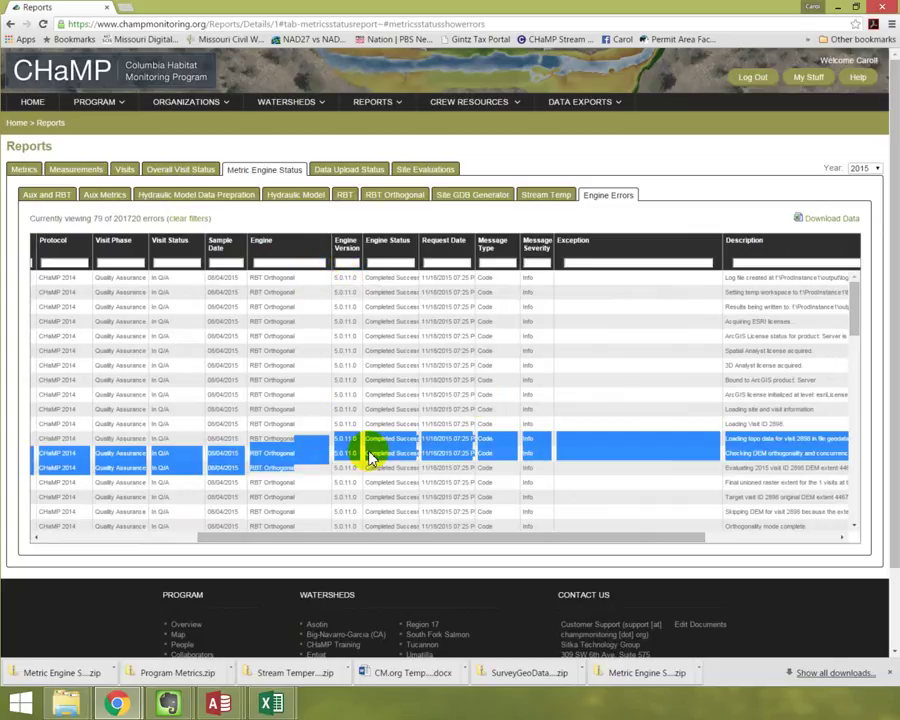
{"action": "left_click", "coordinate": [425, 244]}
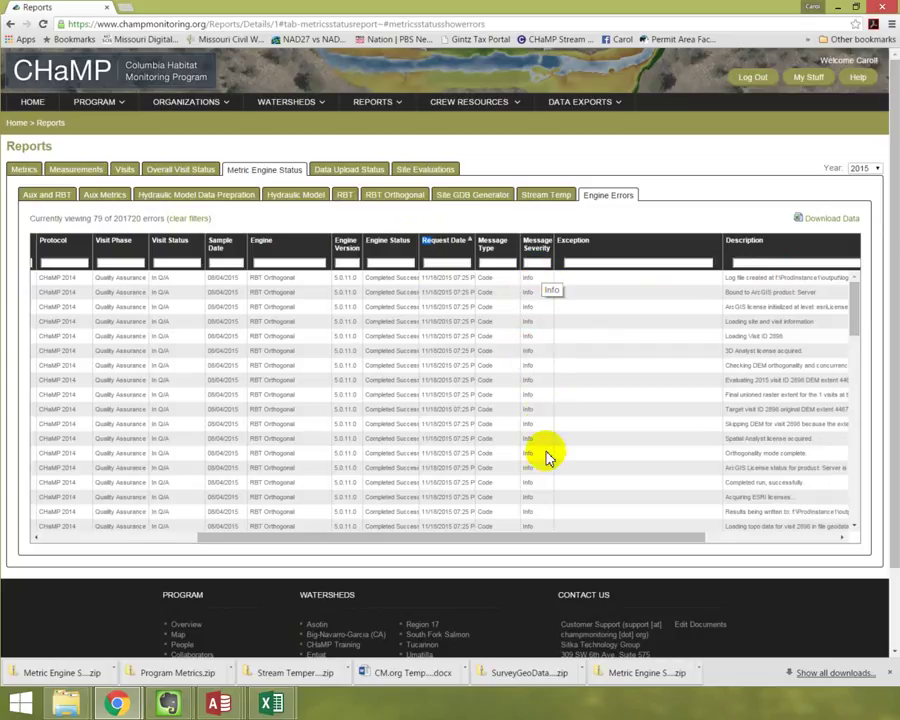
{"action": "left_click_drag", "start_coordinate": [854, 295], "coordinate": [858, 350]}
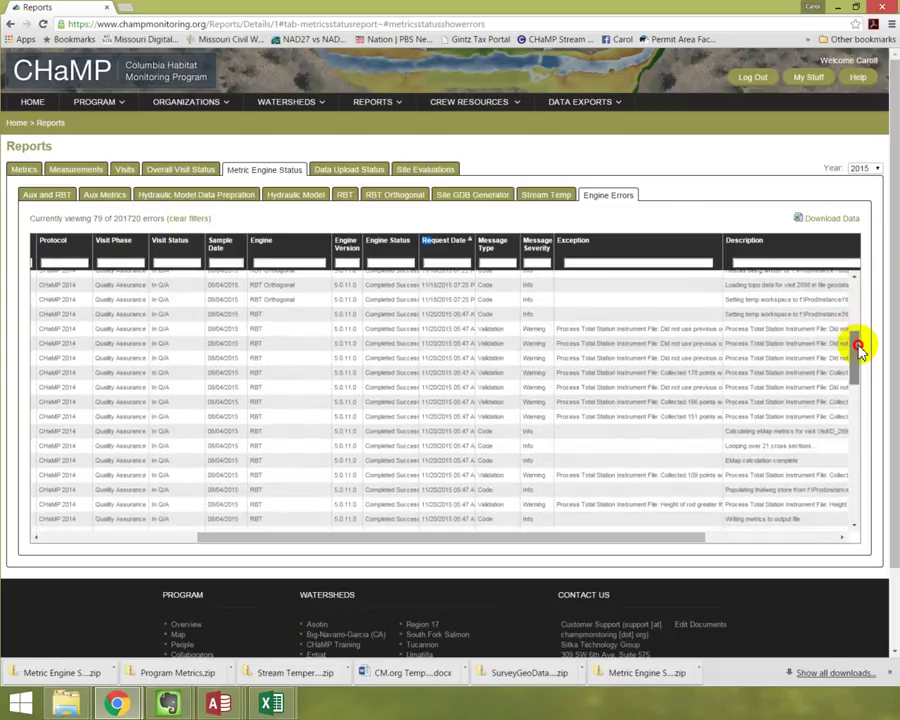
{"action": "left_click_drag", "start_coordinate": [858, 347], "coordinate": [858, 350]}
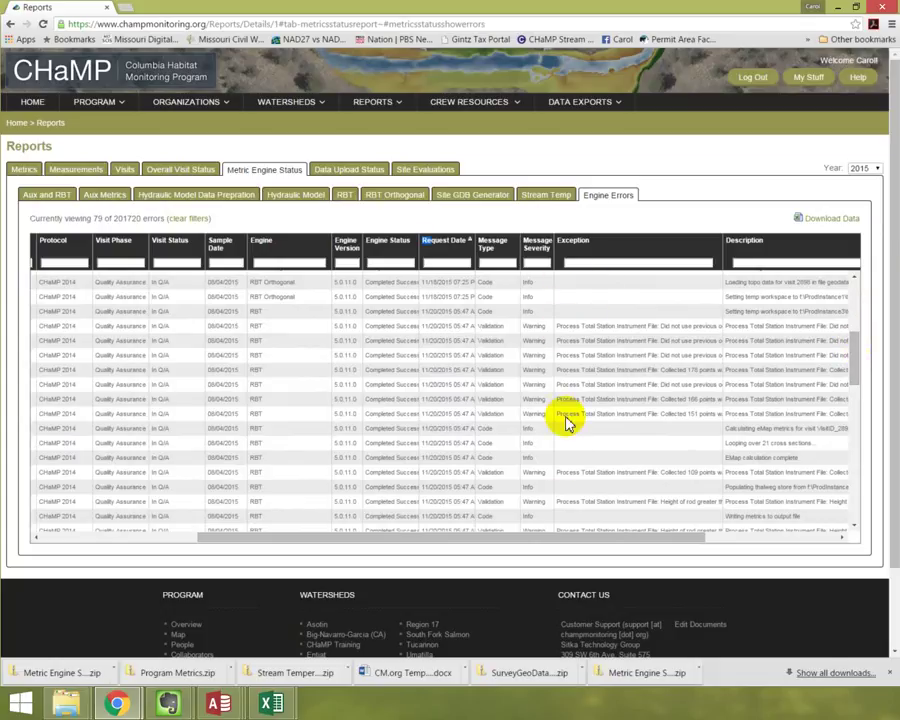
{"action": "left_click", "coordinate": [535, 264]}
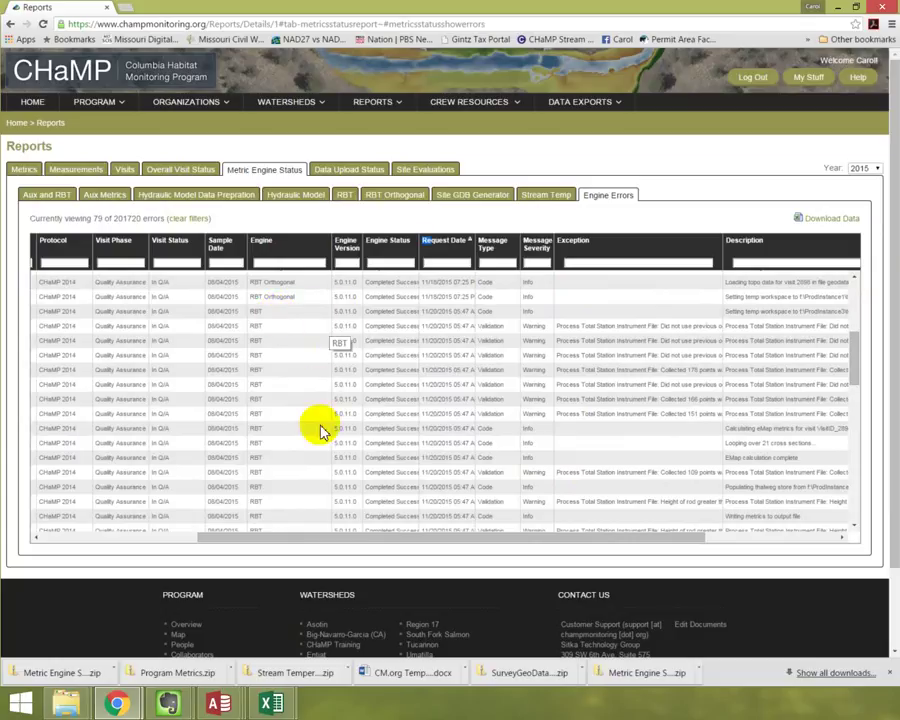
{"action": "left_click_drag", "start_coordinate": [856, 354], "coordinate": [864, 508]}
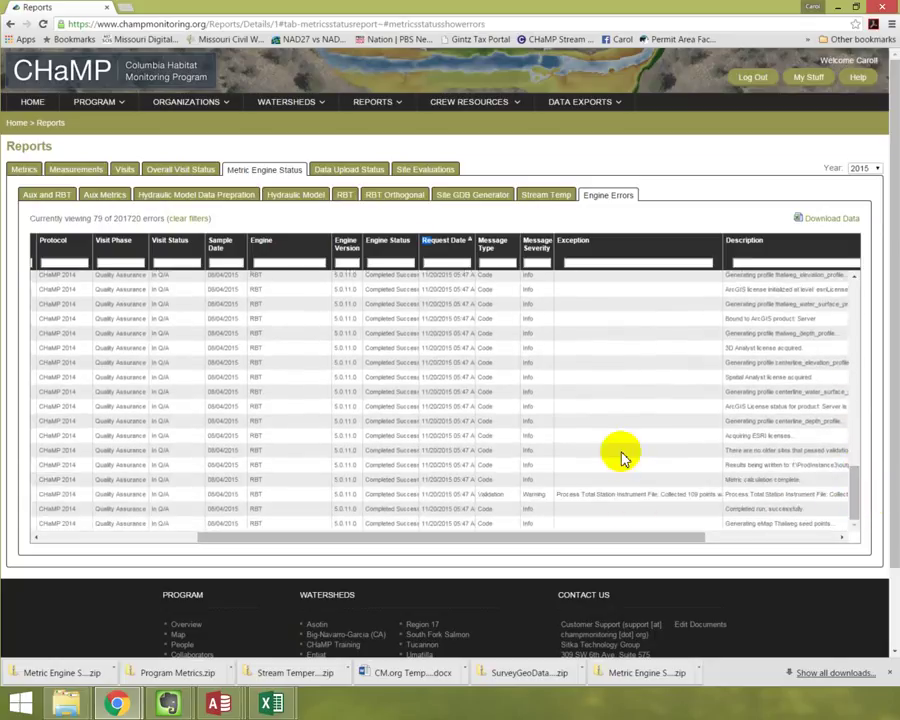
Step: Filter Message Severity by "war" and widen the Description column to read more of each warning for visit 2898
{"action": "left_click", "coordinate": [527, 263]}
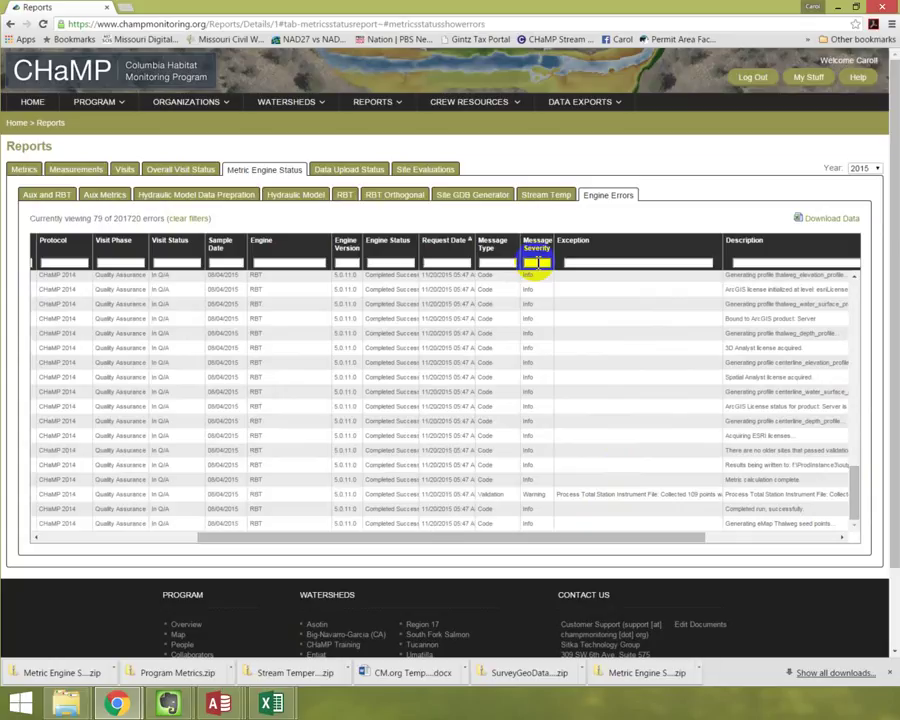
{"action": "type", "text": "war"}
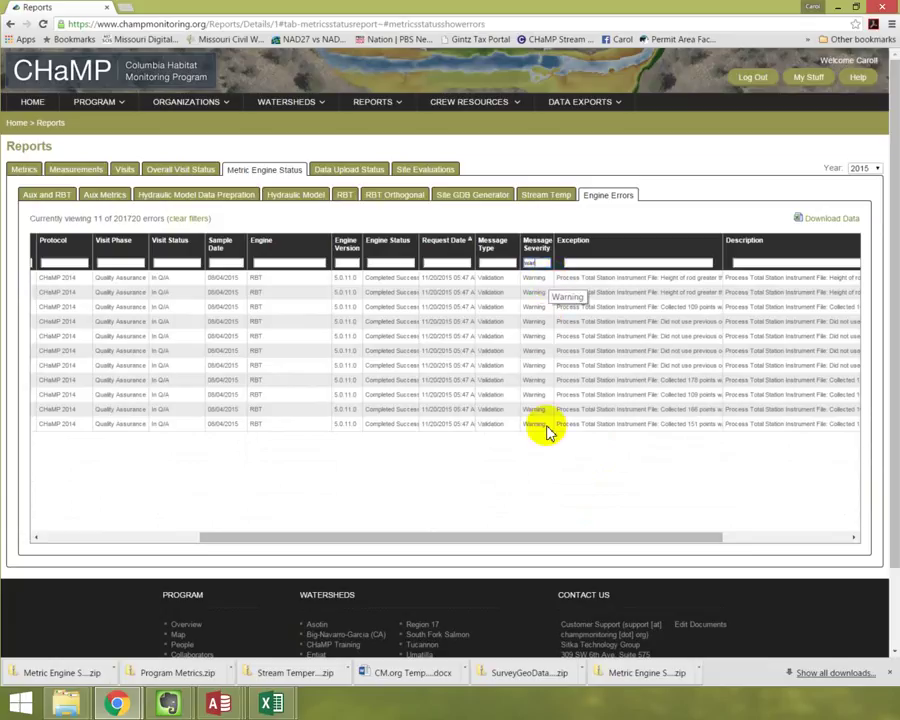
{"action": "left_click_drag", "start_coordinate": [548, 537], "coordinate": [699, 542]}
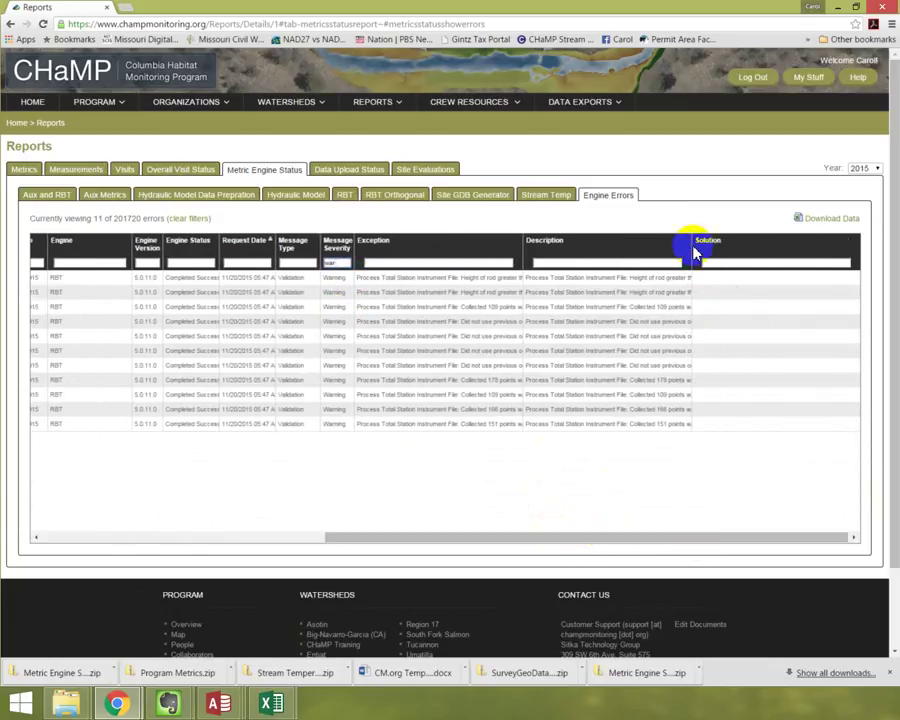
{"action": "left_click_drag", "start_coordinate": [692, 246], "coordinate": [826, 263]}
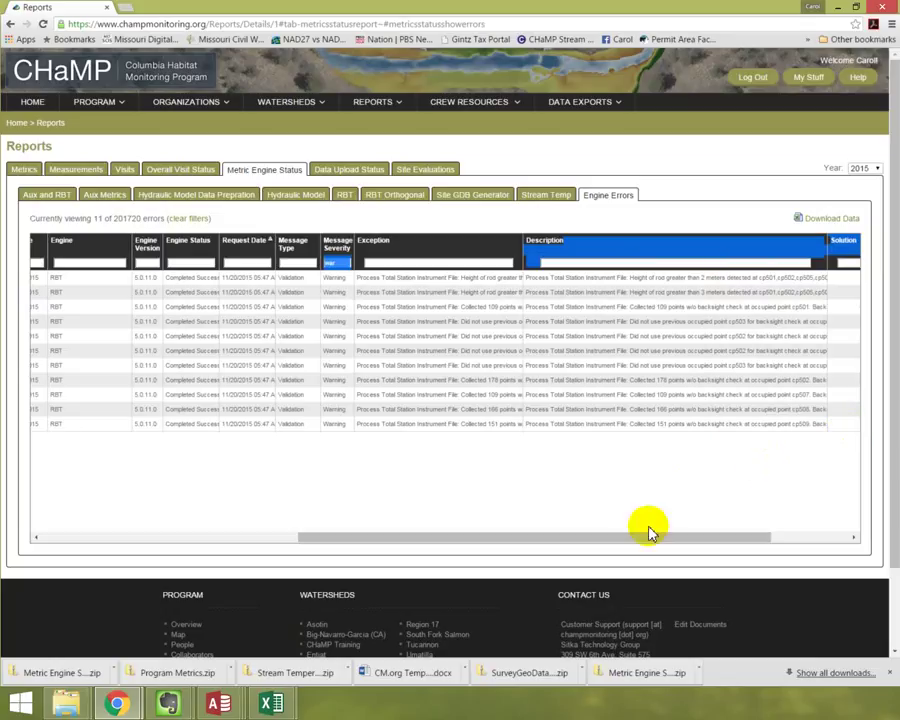
Step: Change the Visit ID filter to 2892 and clear the Message Severity filter
{"action": "left_click_drag", "start_coordinate": [701, 538], "coordinate": [462, 538]}
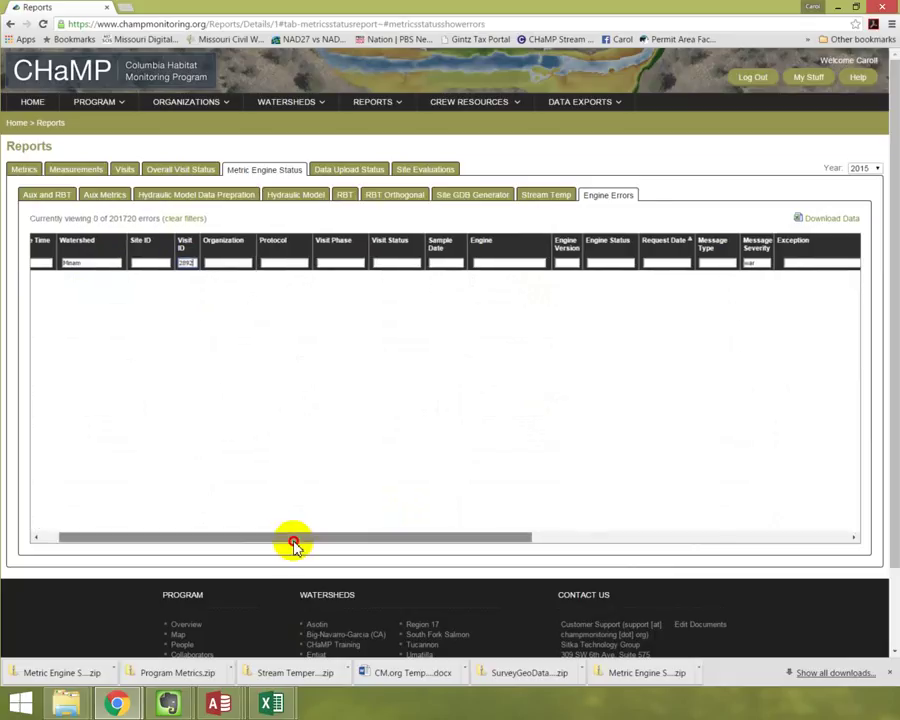
{"action": "left_click_drag", "start_coordinate": [292, 535], "coordinate": [472, 535]}
{"action": "double_click", "coordinate": [446, 262]}
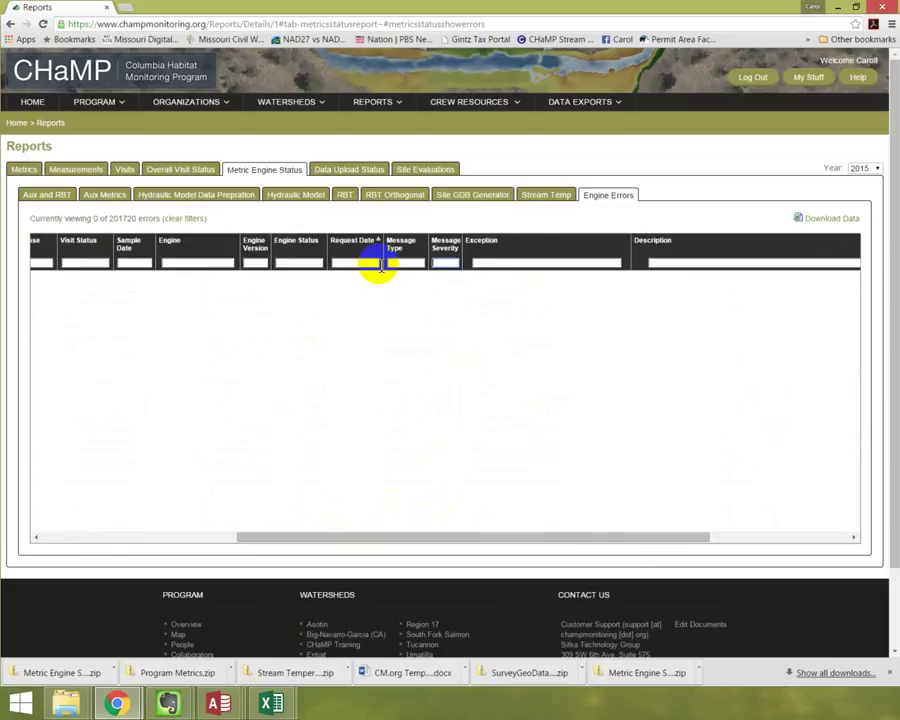
{"action": "key", "text": "BackSpace"}
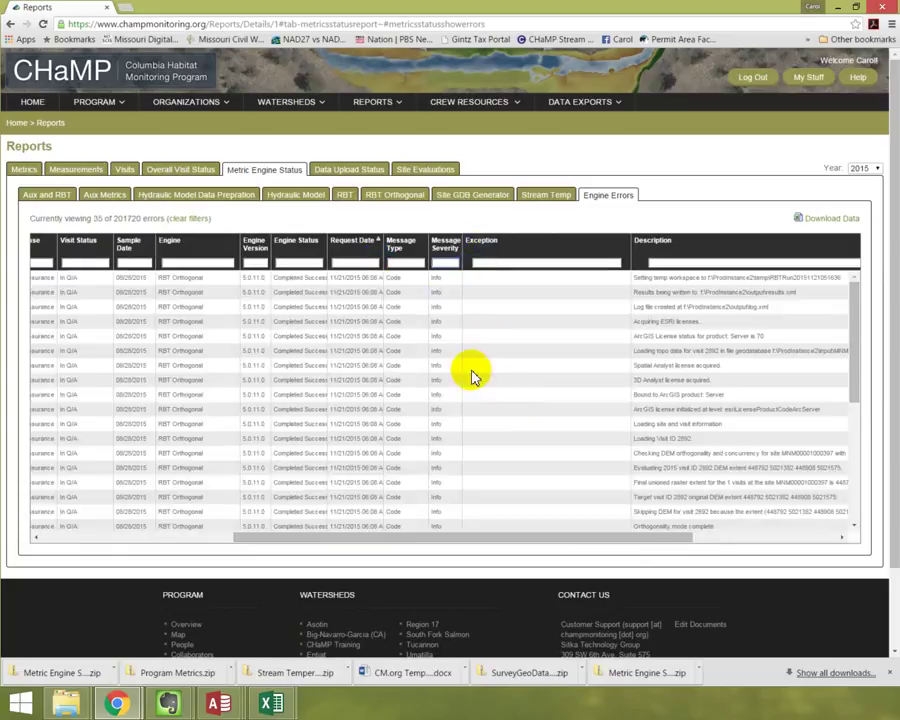
Step: Look through the messages for visit 2892 and filter Message Severity by "error"
{"action": "left_click", "coordinate": [322, 265]}
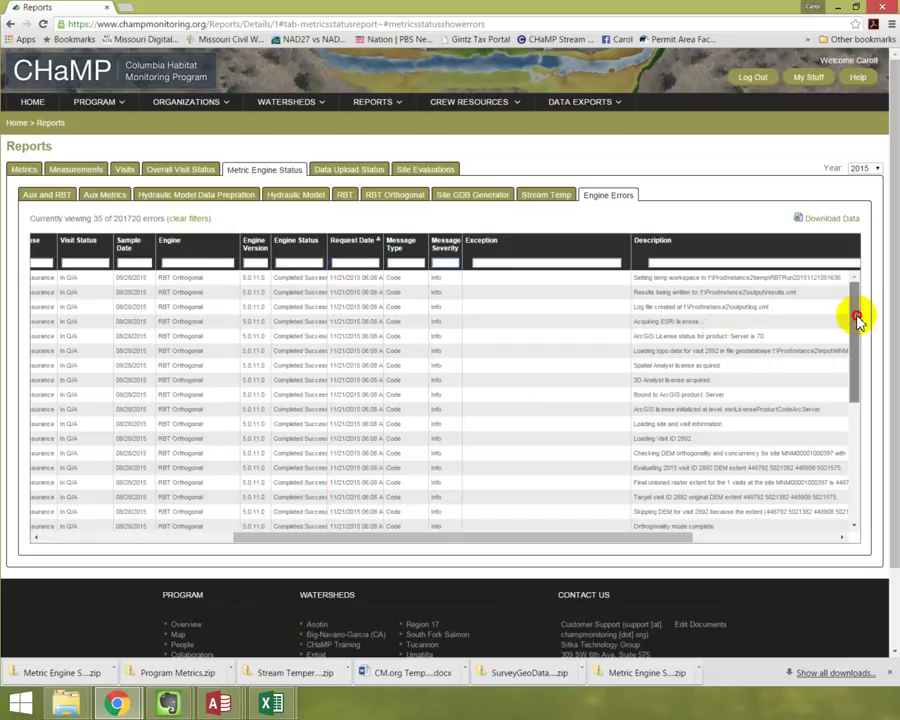
{"action": "left_click_drag", "start_coordinate": [855, 311], "coordinate": [832, 420]}
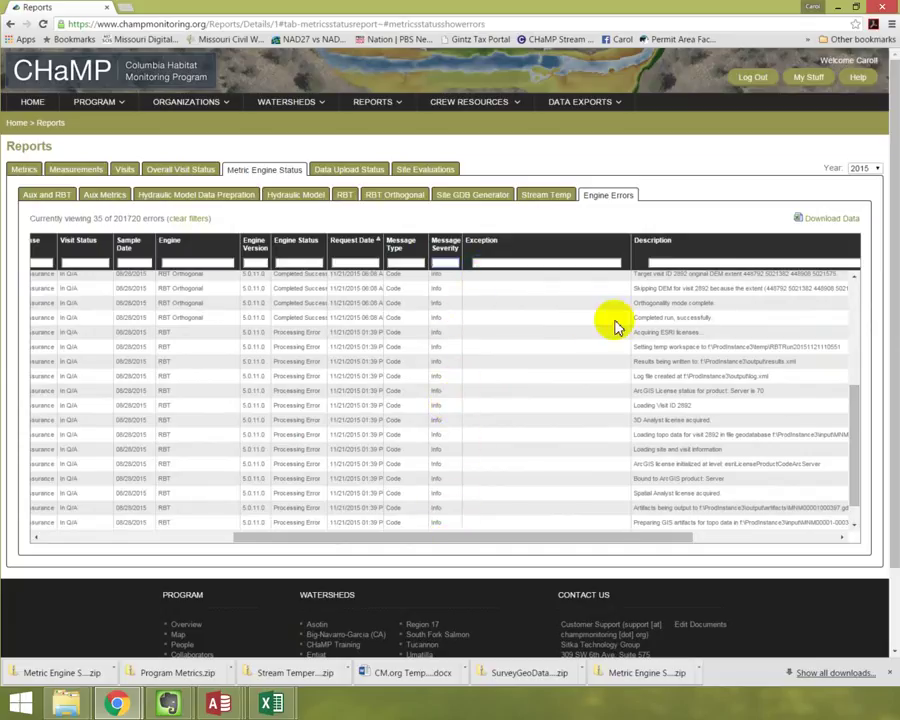
{"action": "type", "text": "error"}
{"action": "key", "text": "Return"}
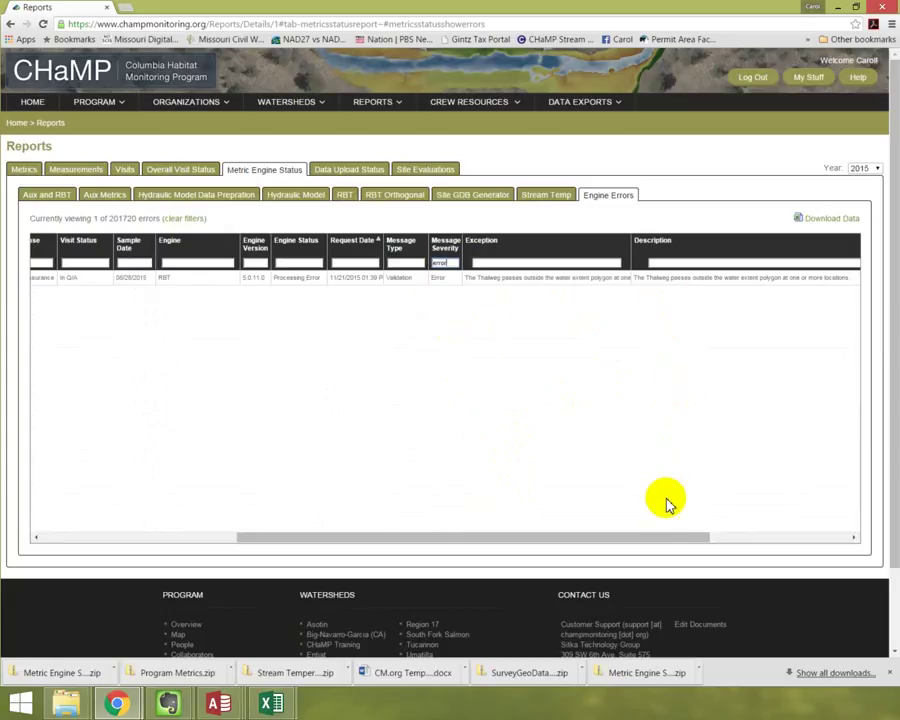
Step: Examine the Exception, Description, Solution and visit details of the error reported for visit 2892
{"action": "left_click_drag", "start_coordinate": [663, 540], "coordinate": [770, 519]}
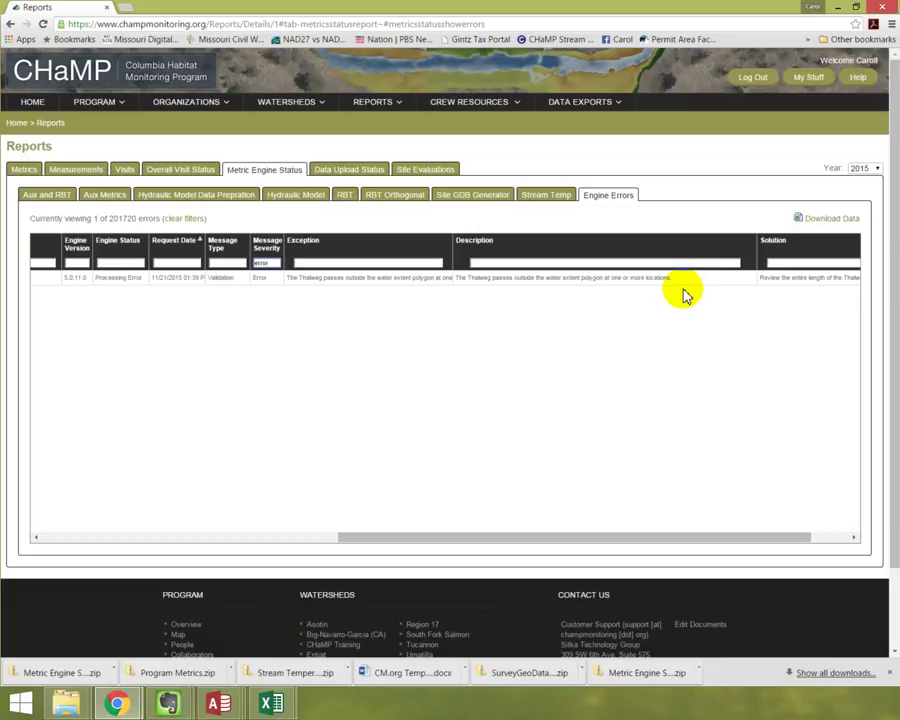
{"action": "left_click", "coordinate": [555, 537]}
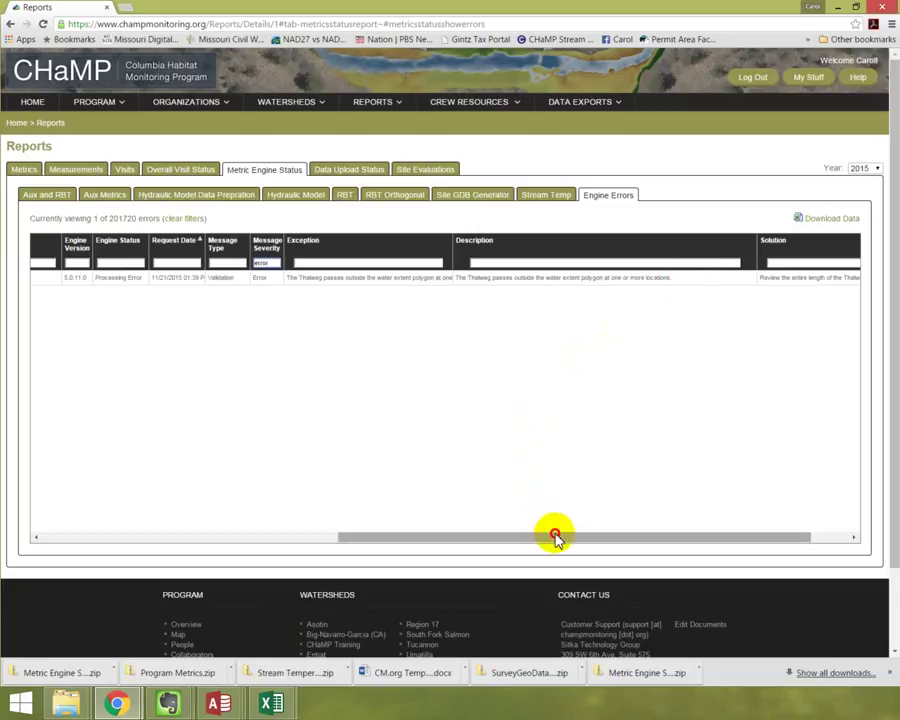
{"action": "left_click_drag", "start_coordinate": [555, 537], "coordinate": [237, 506]}
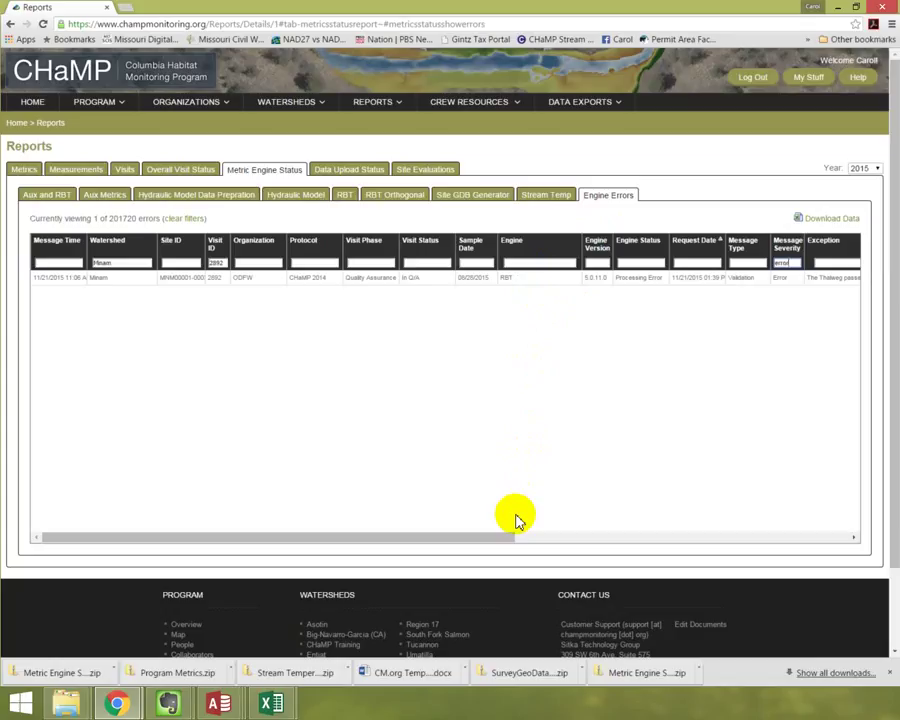
{"action": "left_click_drag", "start_coordinate": [458, 532], "coordinate": [656, 530]}
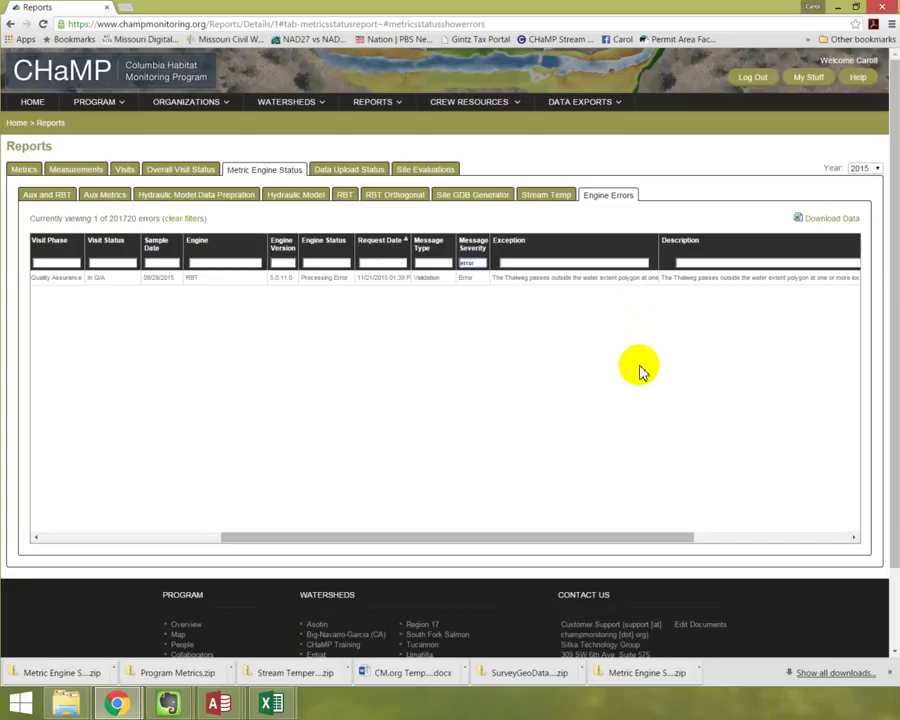
{"action": "left_click_drag", "start_coordinate": [649, 538], "coordinate": [420, 540]}
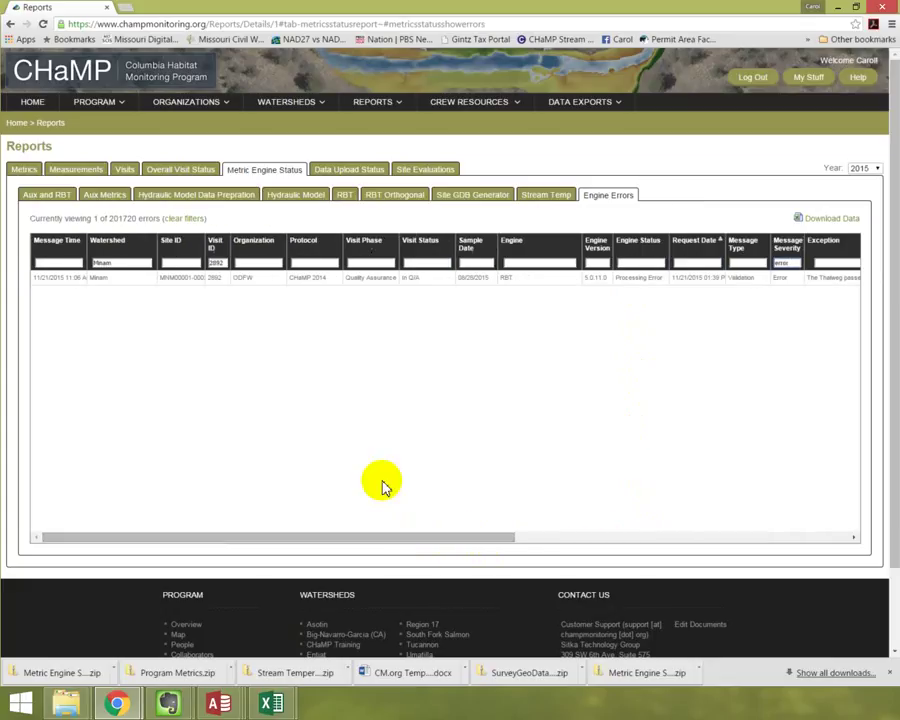
Step: Clear the Message Severity and Visit ID filters to list all engine errors for the Minam watershed
{"action": "double_click", "coordinate": [795, 263]}
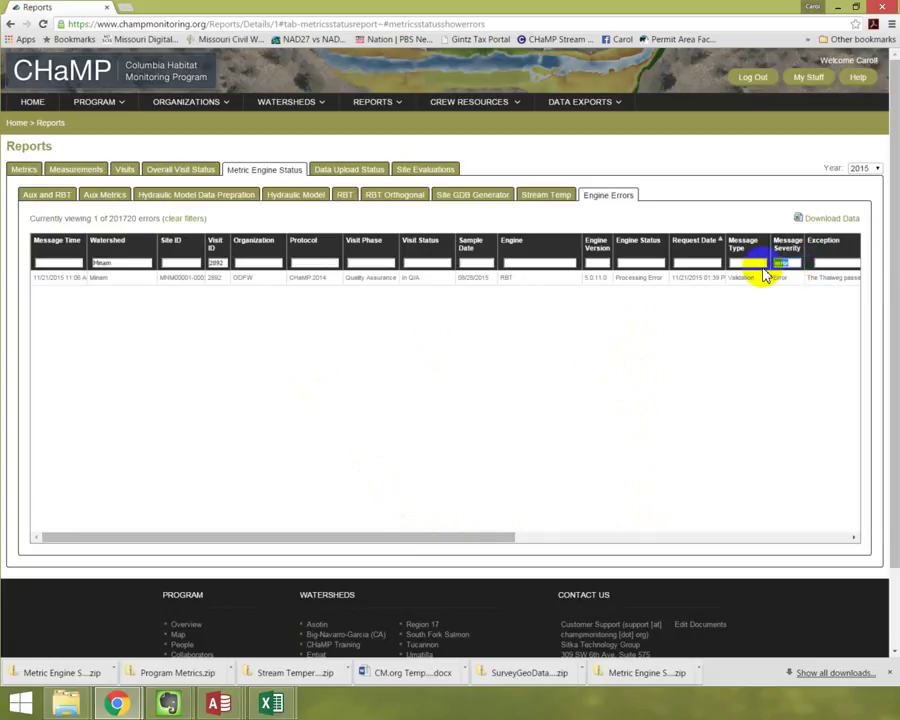
{"action": "key", "text": "BackSpace"}
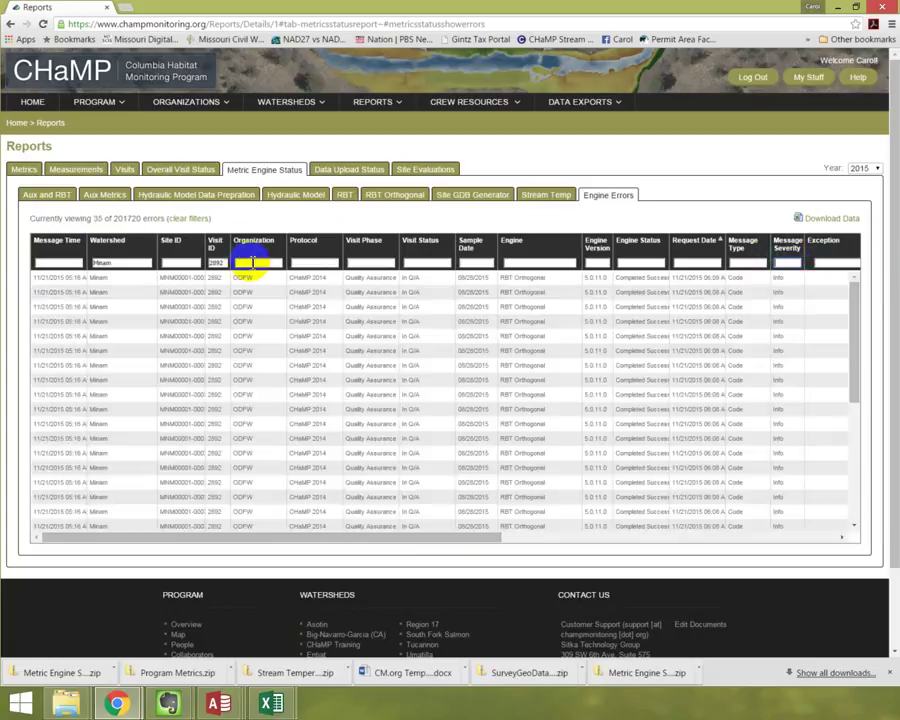
{"action": "left_click_drag", "start_coordinate": [224, 258], "coordinate": [208, 265]}
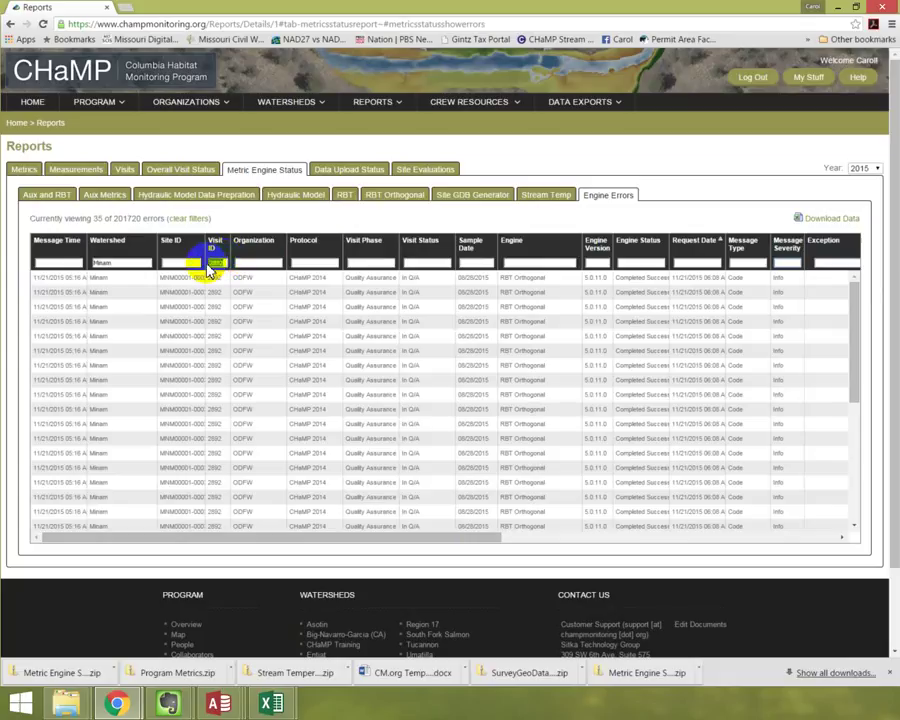
{"action": "key", "text": "BackSpace"}
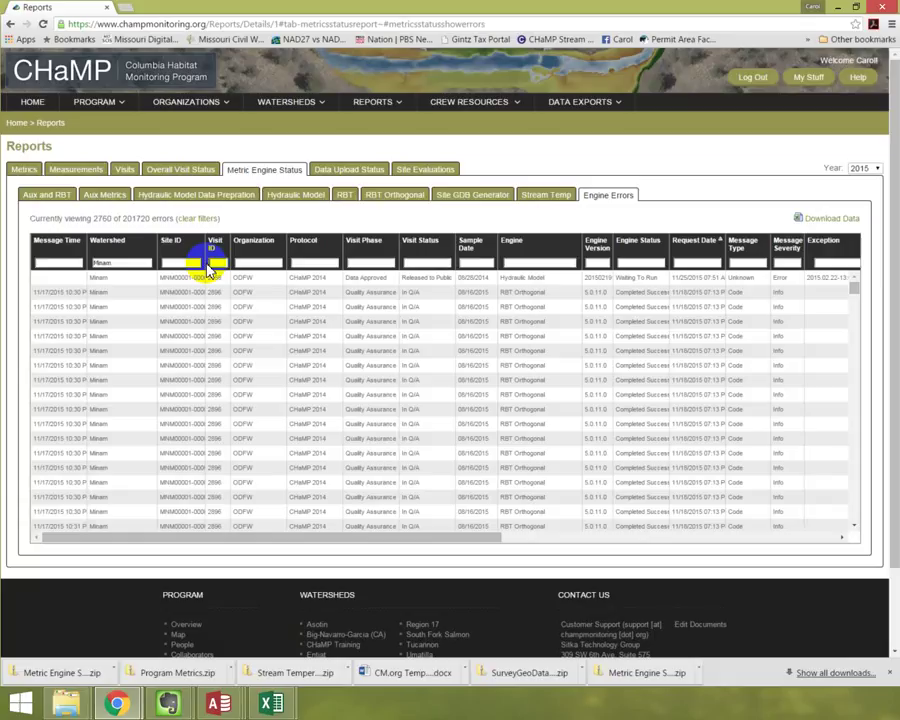
{"action": "left_click", "coordinate": [212, 264]}
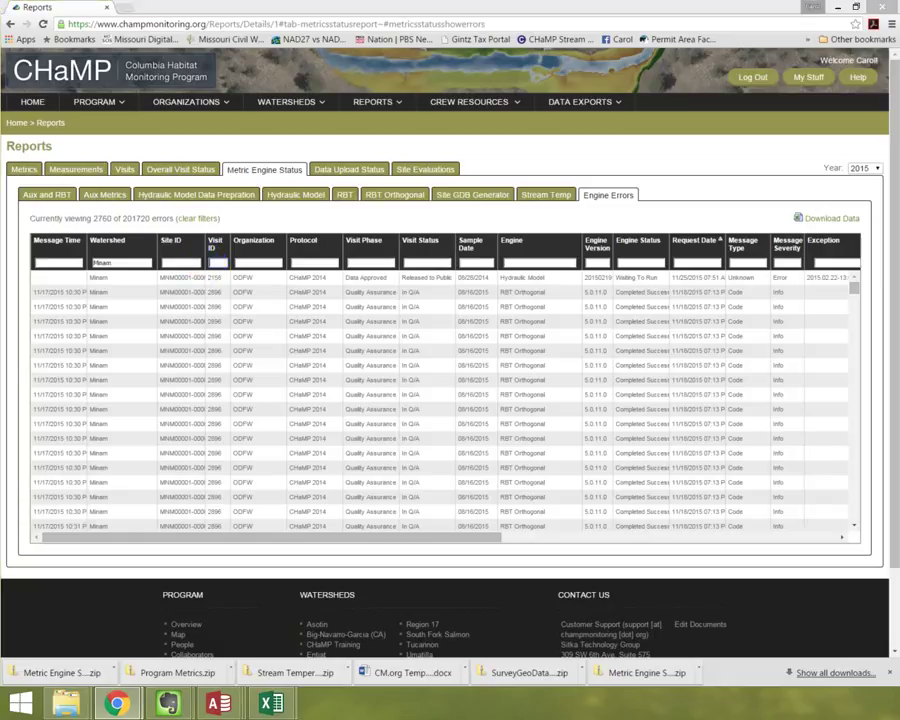